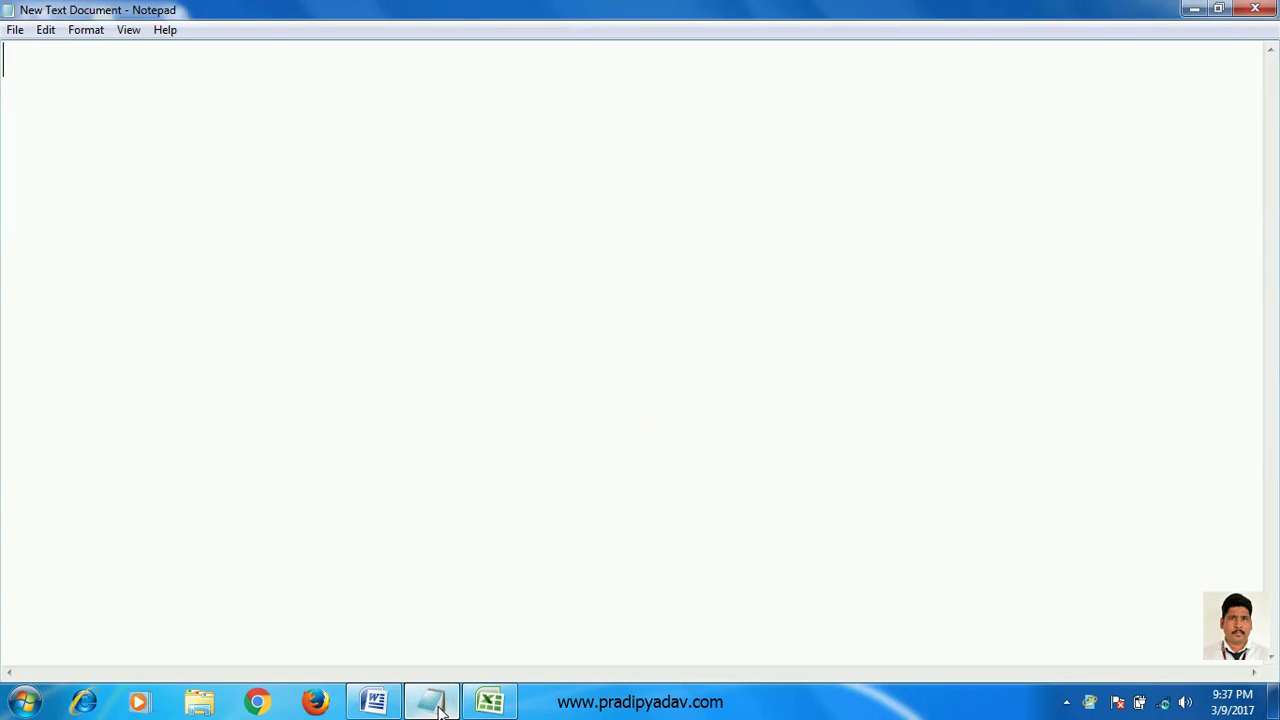
Step: Write the two-line Notepad note 'In this video i am going to show you how we can mark tick sign in word document' / 'or in excel', then minimize it
type("In th")
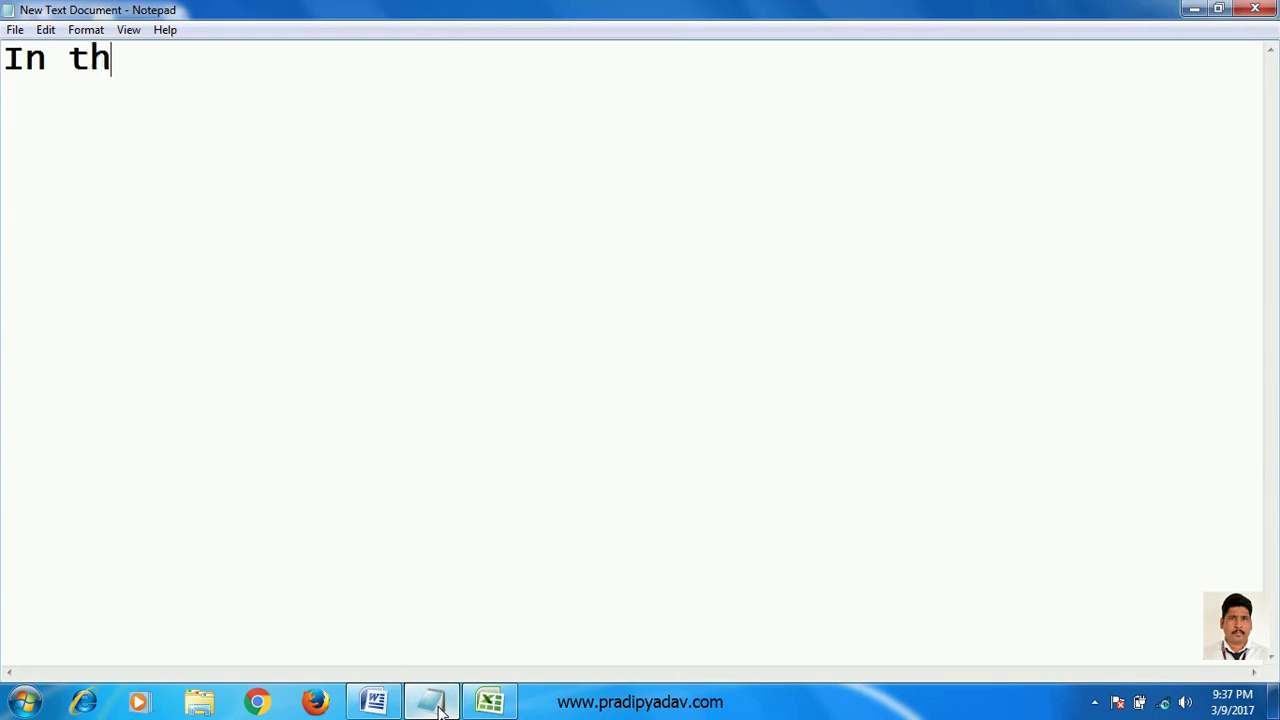
type("is vid")
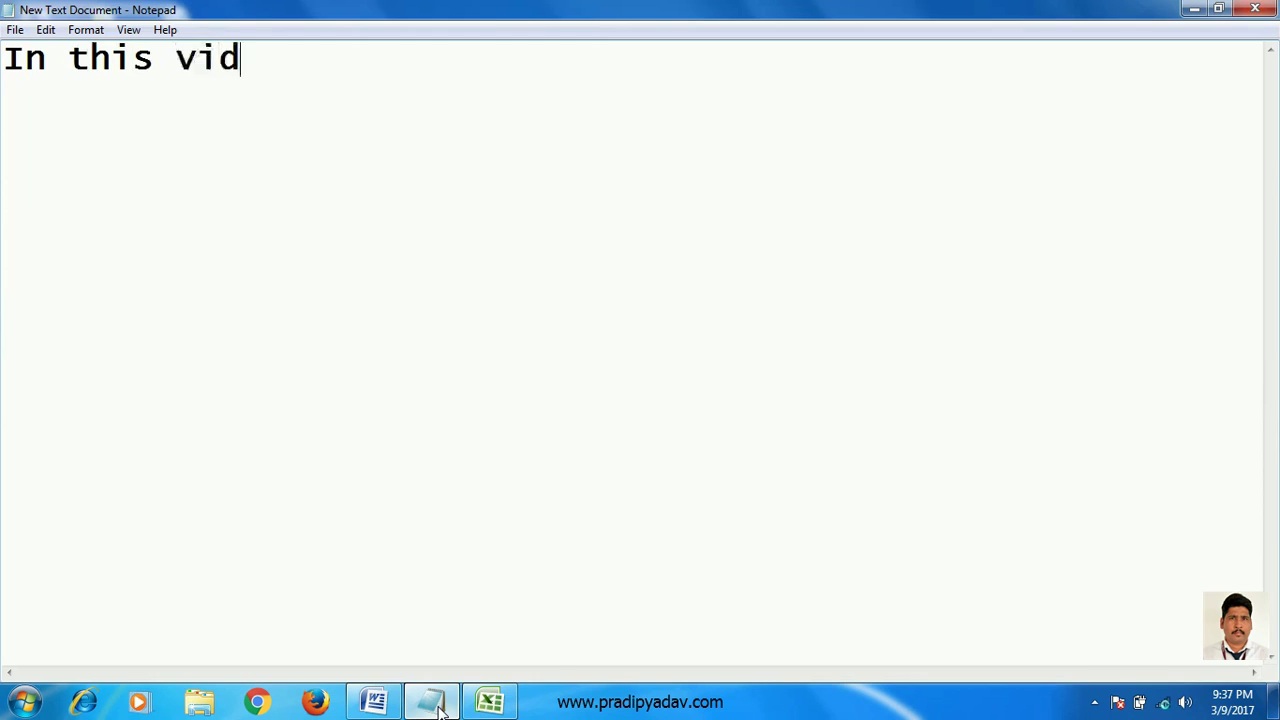
type("eo i a")
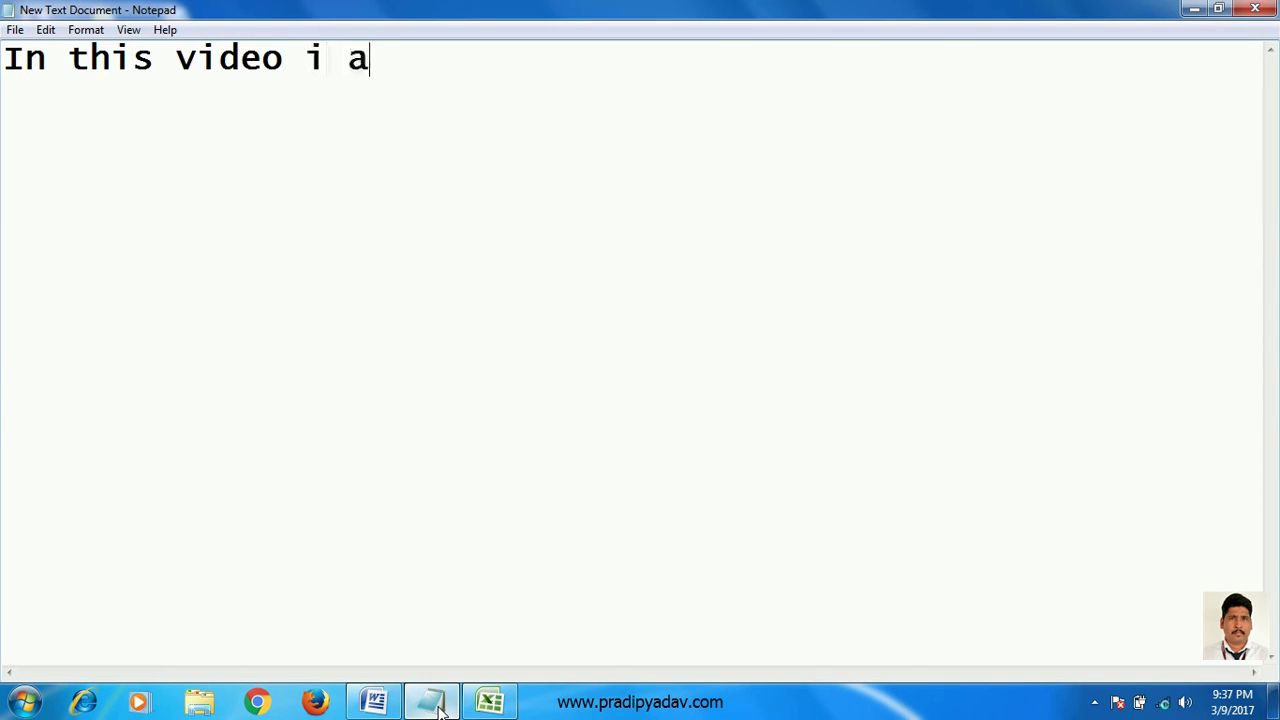
type("m goin ")
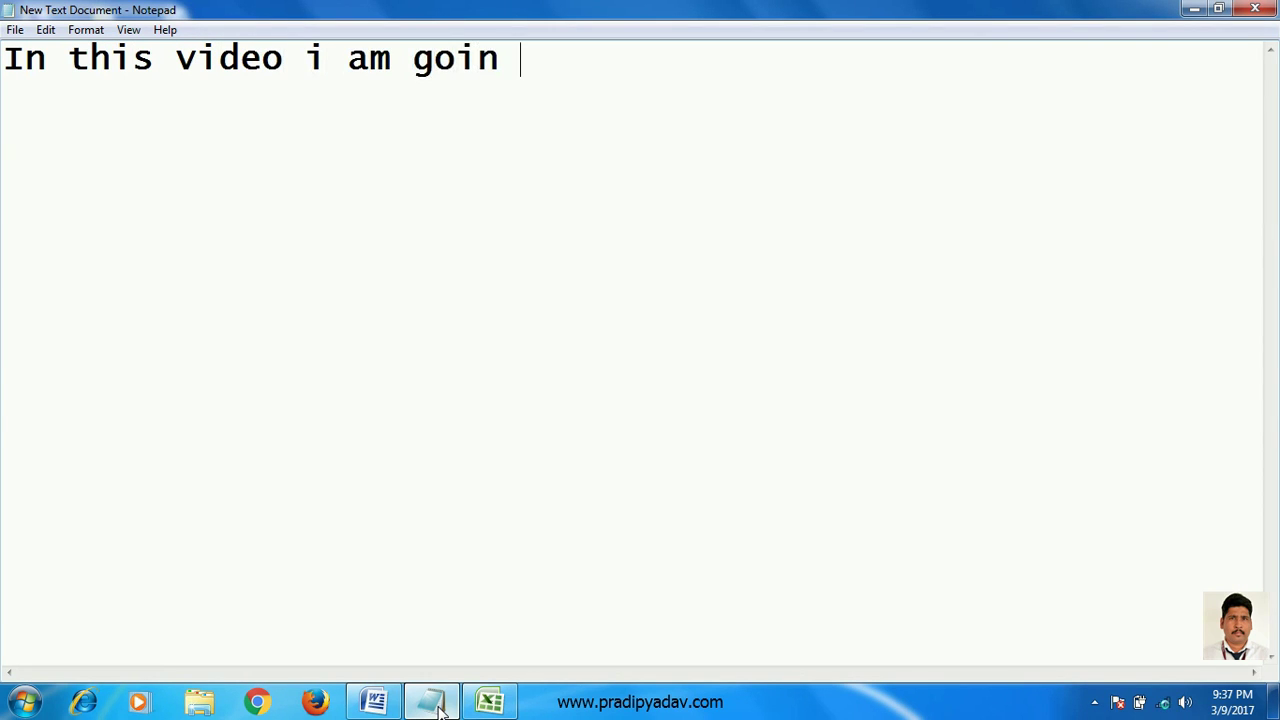
type("gt")
type("o showy")
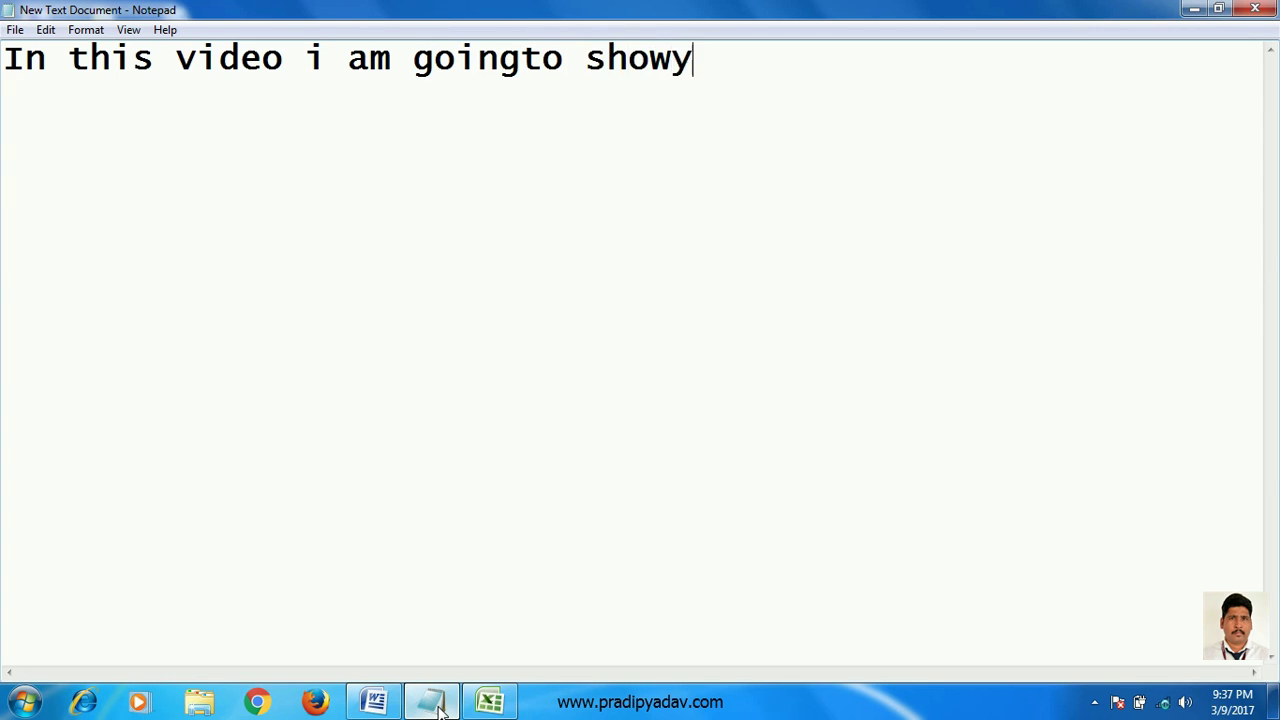
type("ou")
key("BackSpace")
key("BackSpace")
key("BackSpace")
type("you")
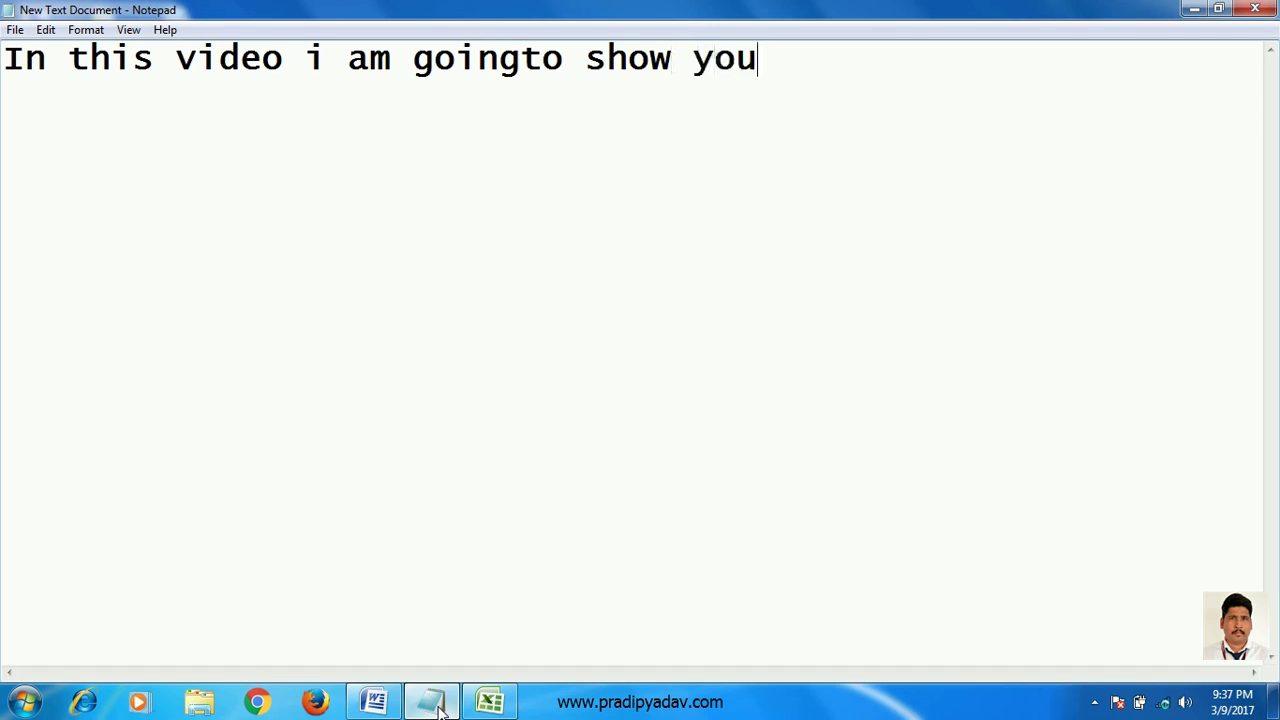
type(", how ")
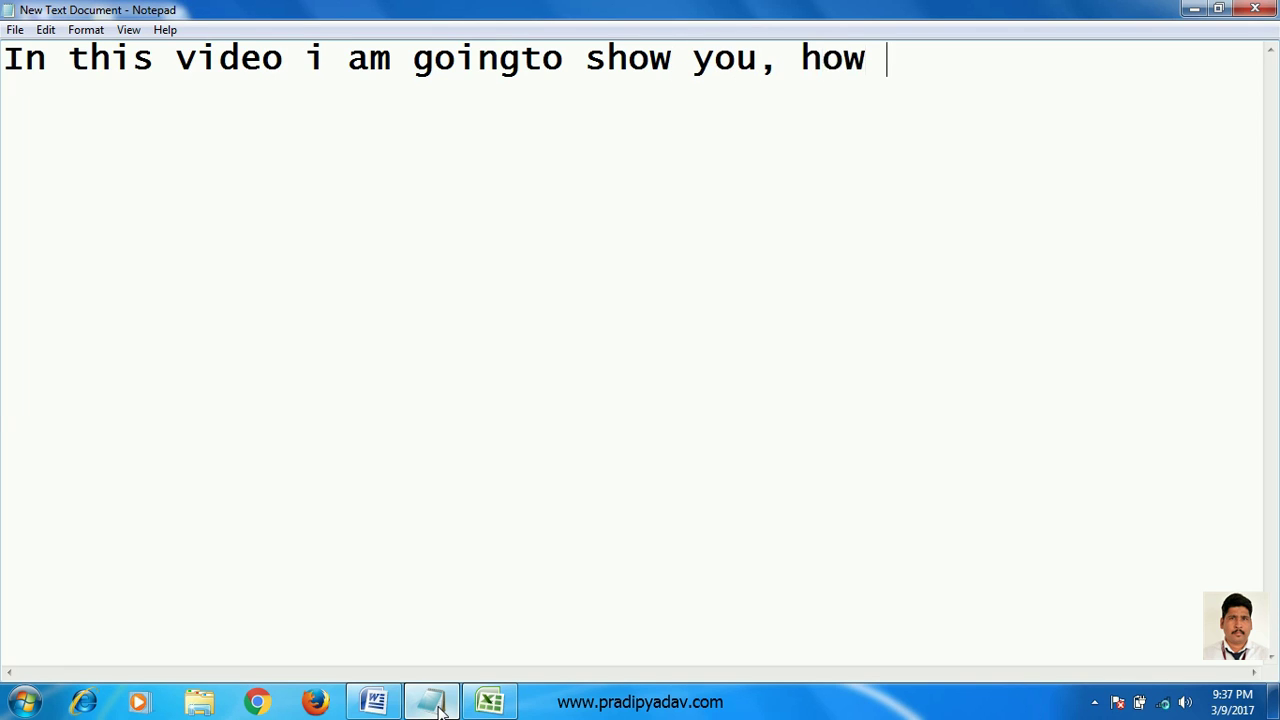
type("we ca")
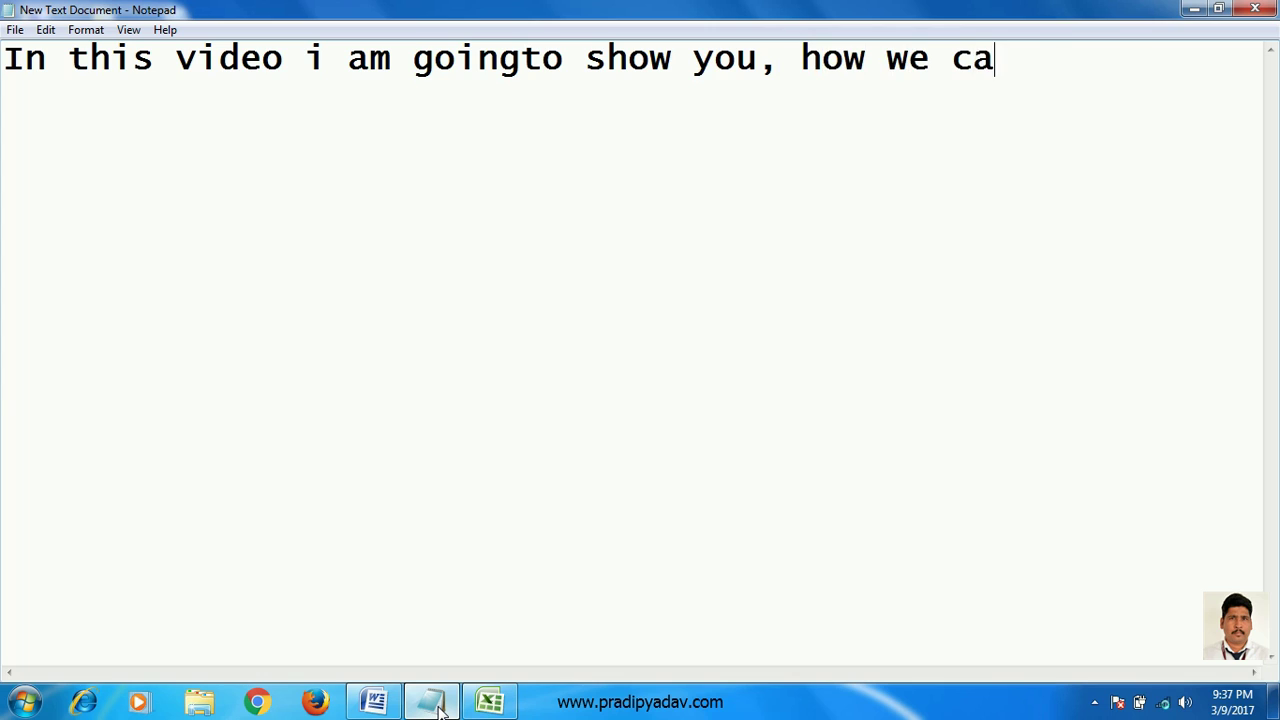
type("n mark ")
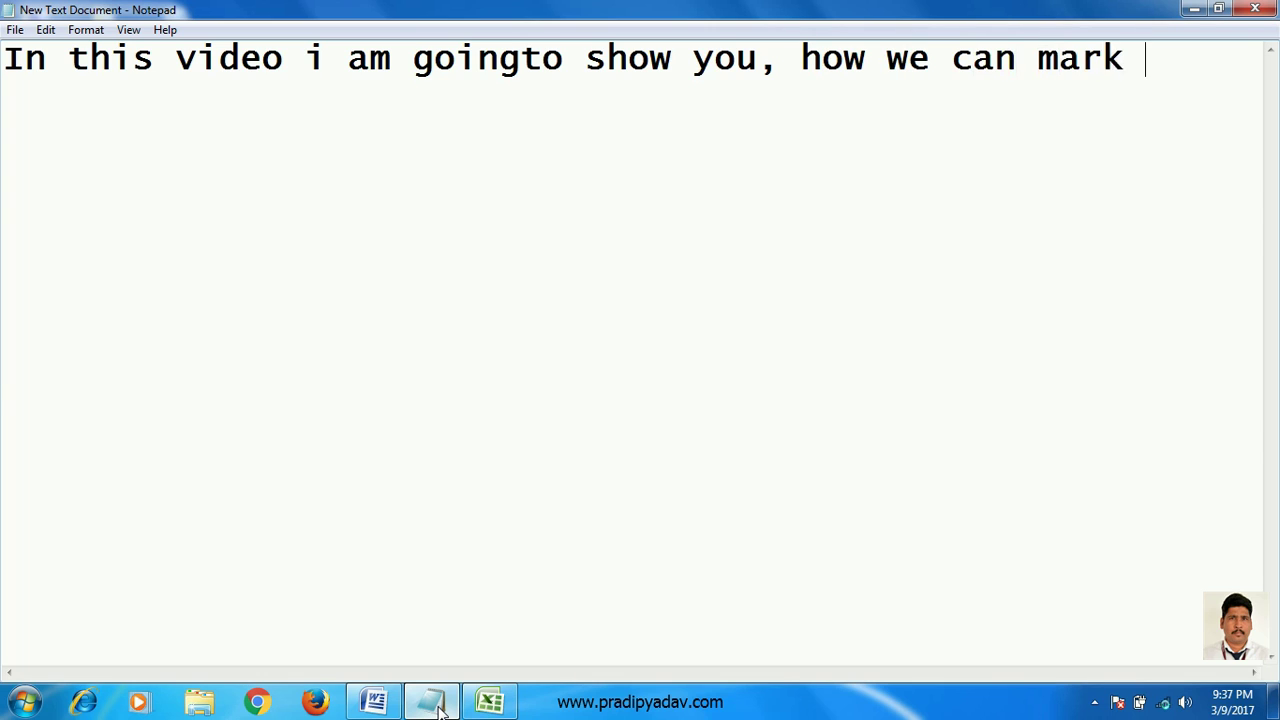
type("ti")
type("ck ")
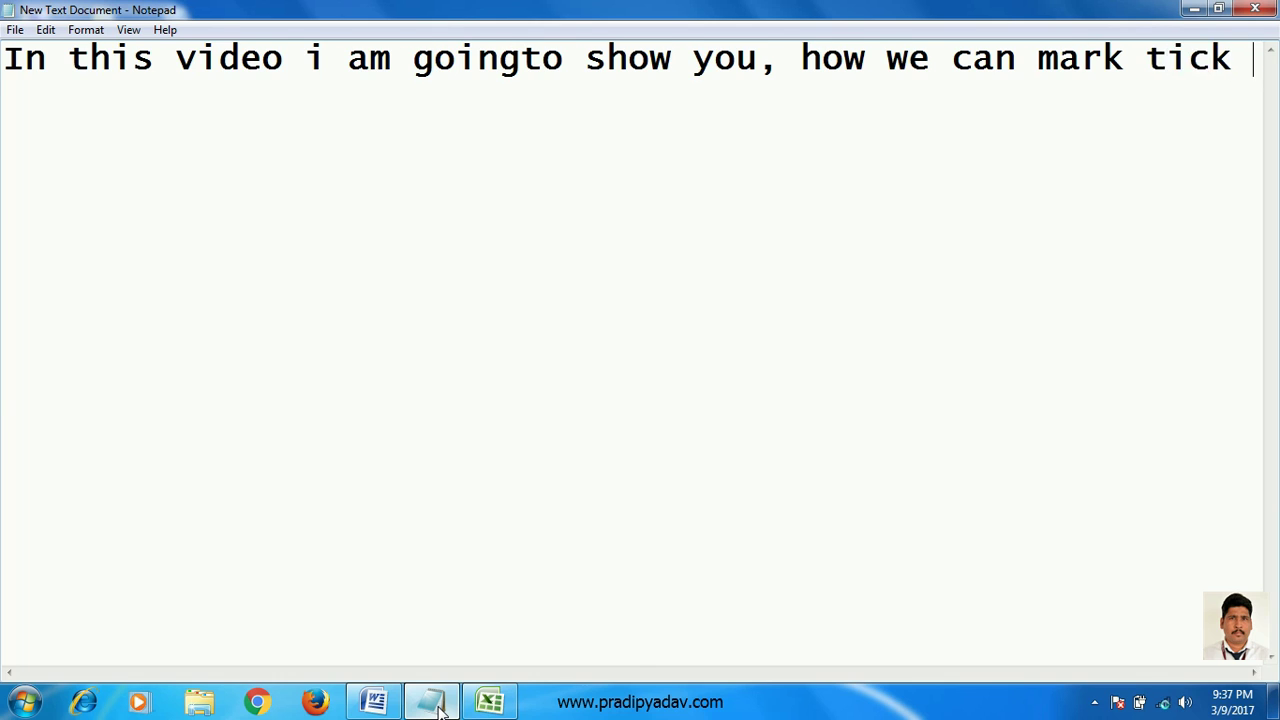
type("sign i")
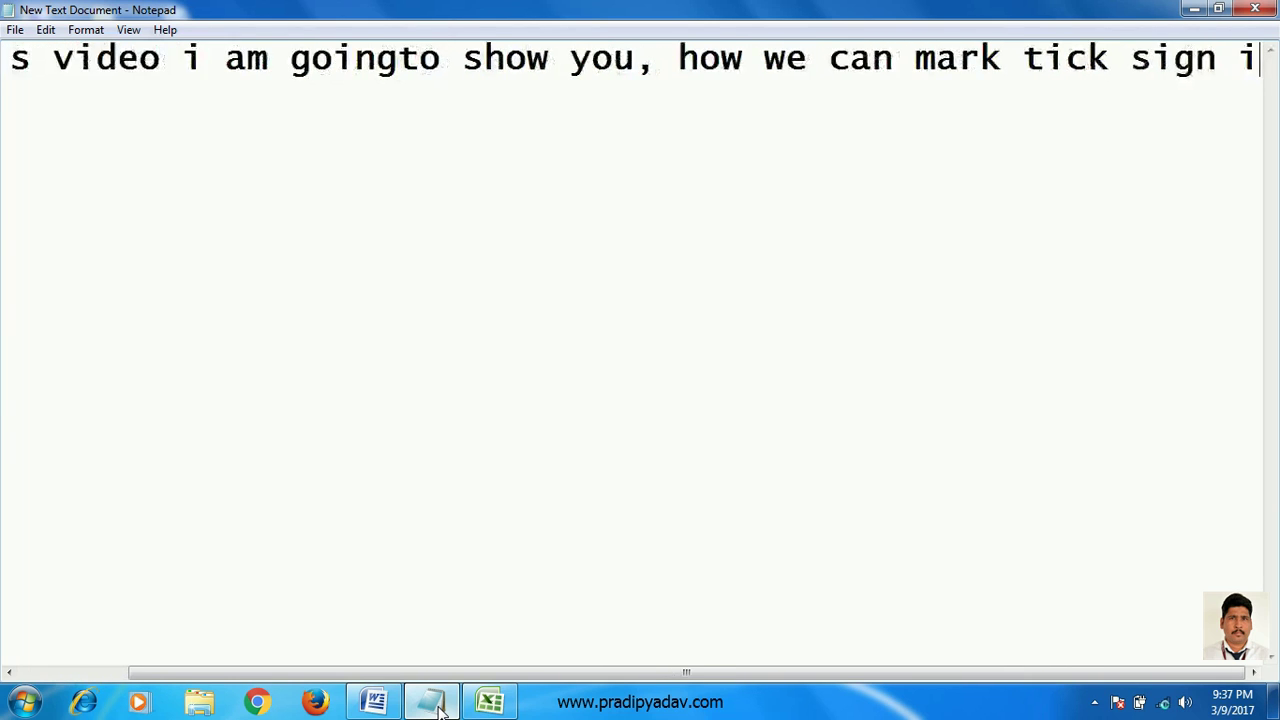
type("n word d")
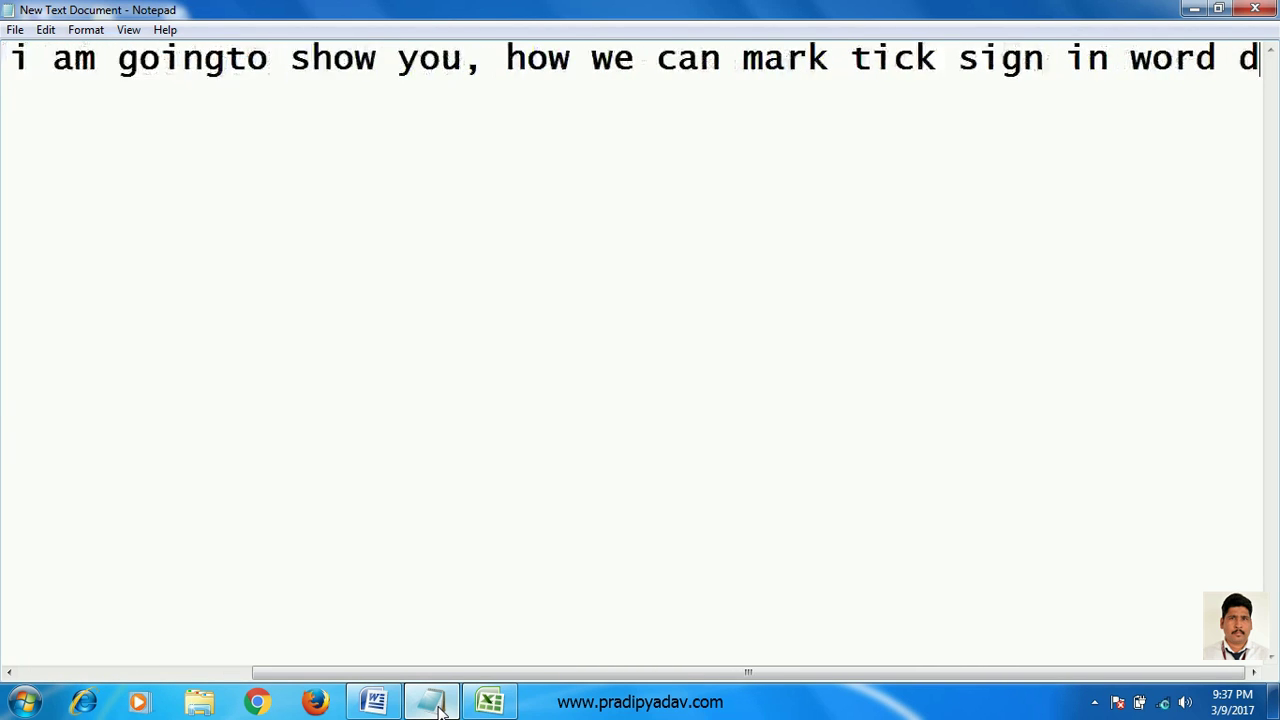
type("ocumen")
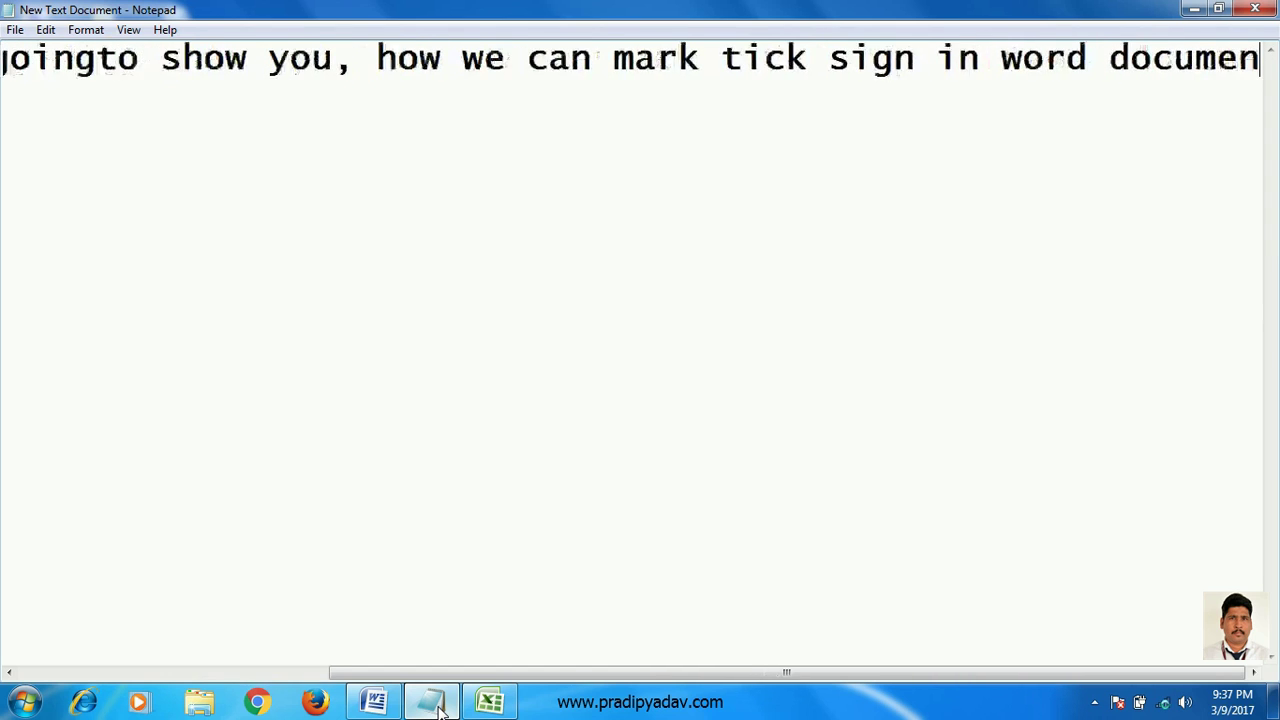
type("t")
key("Return")
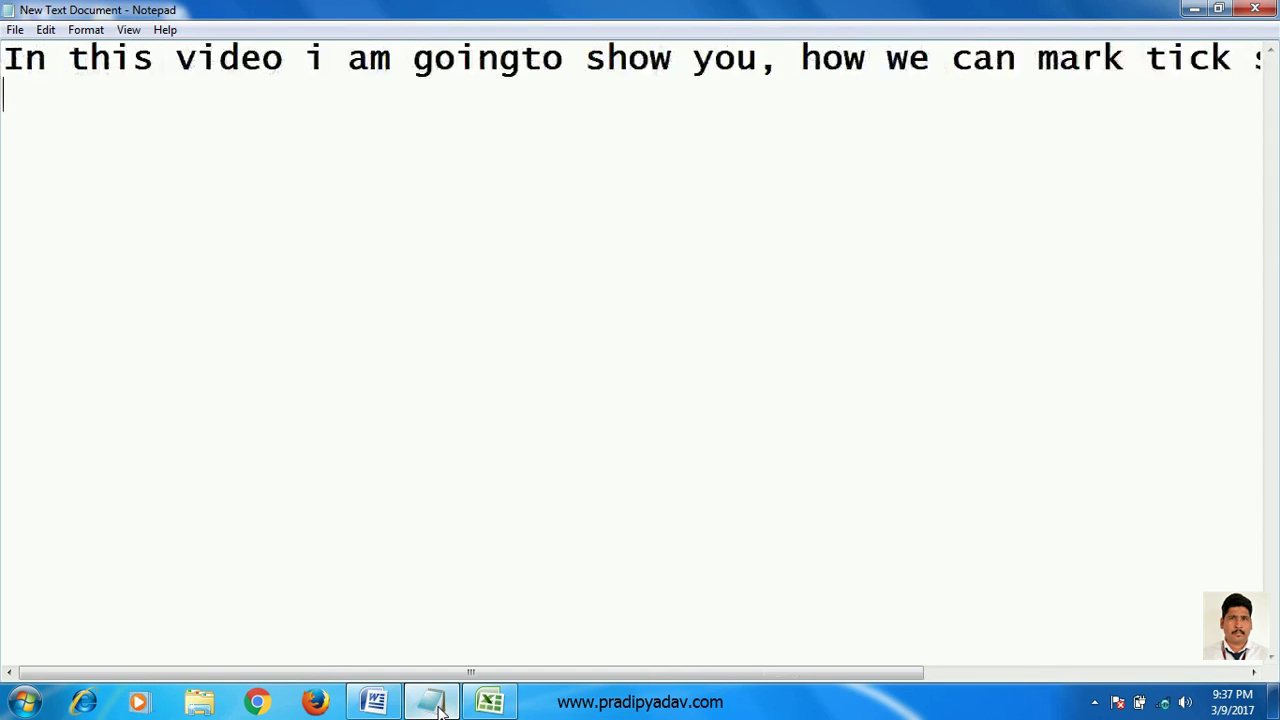
type("or i")
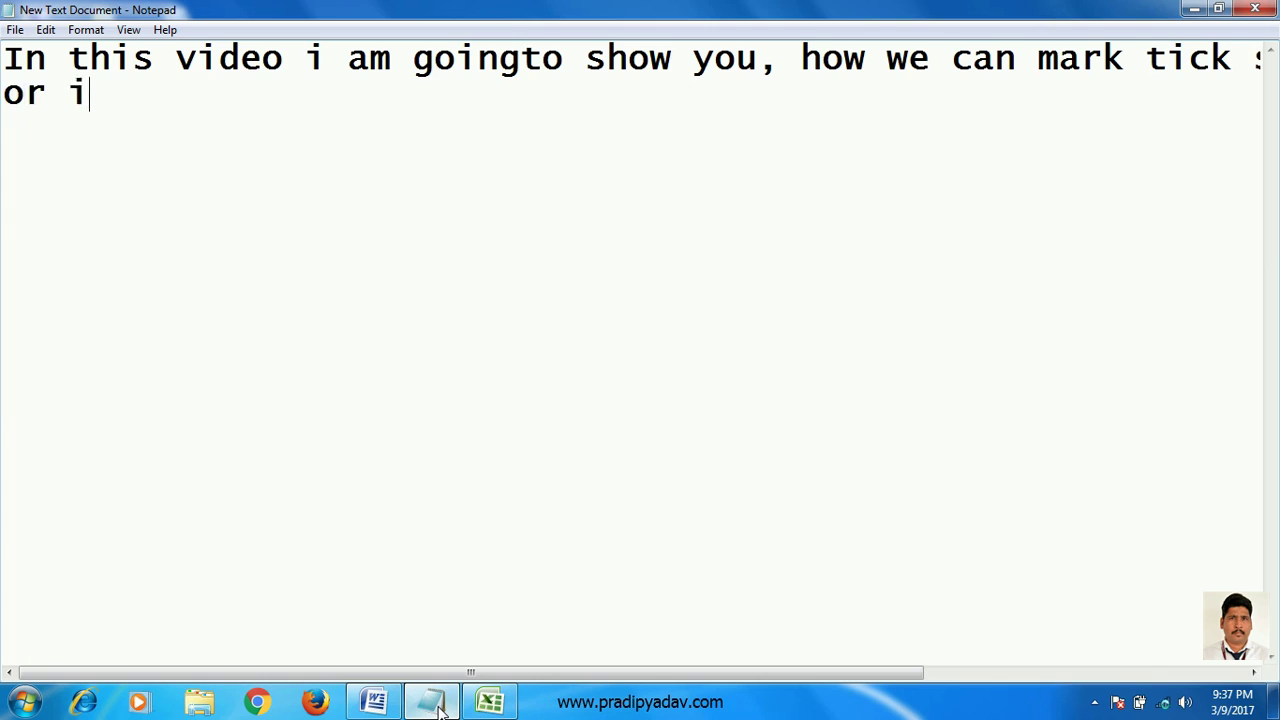
type("n exc")
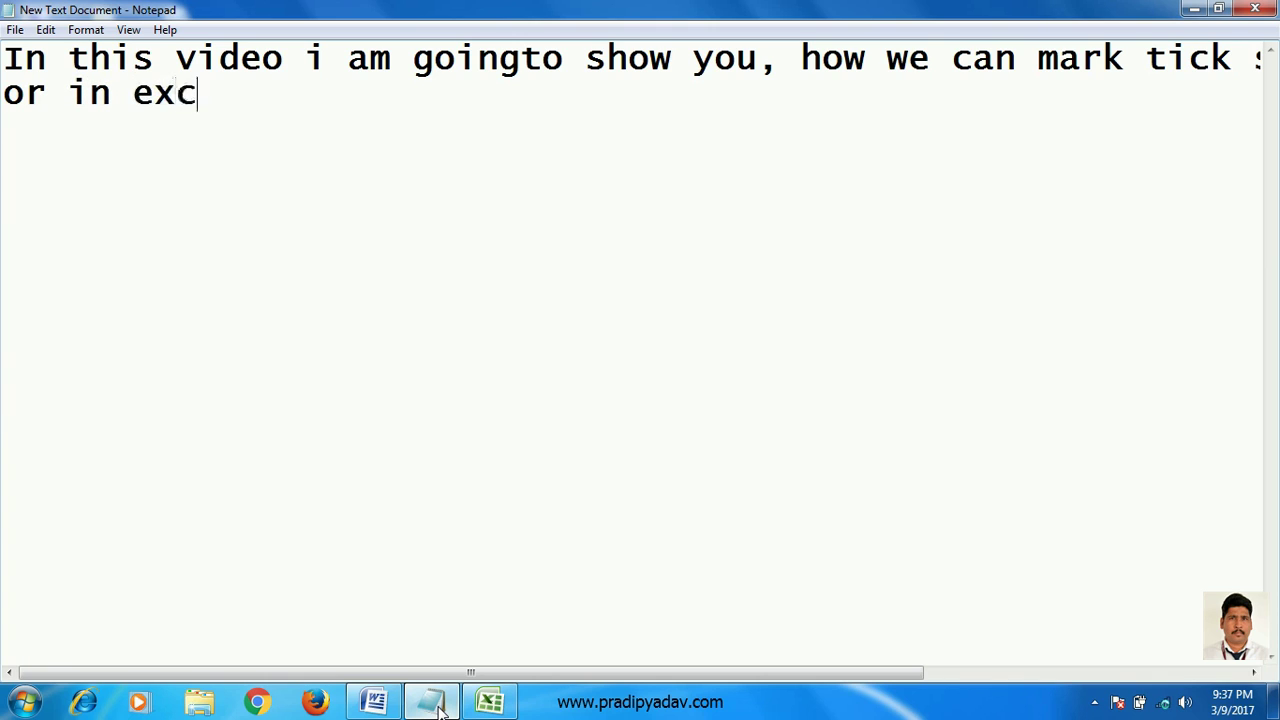
type("el")
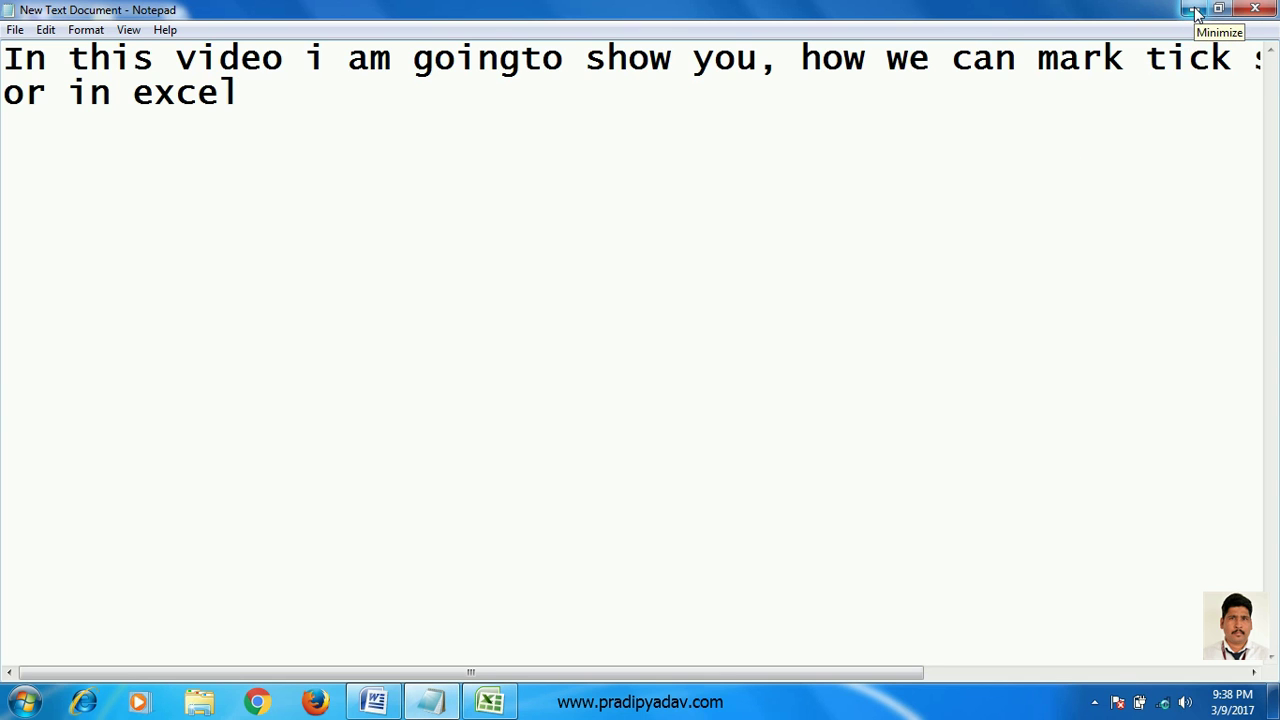
left_click(1196, 12)
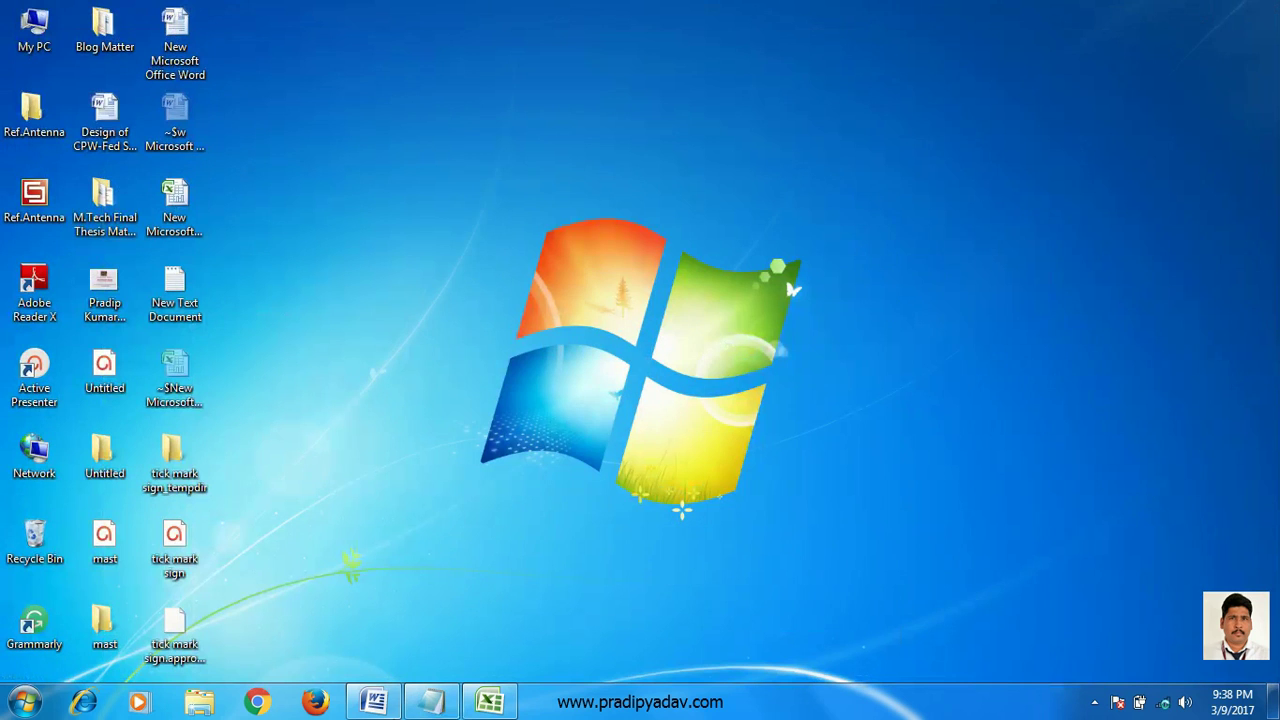
Step: Bring the blank Word document to the front and show its Insert ribbon
left_click(370, 702)
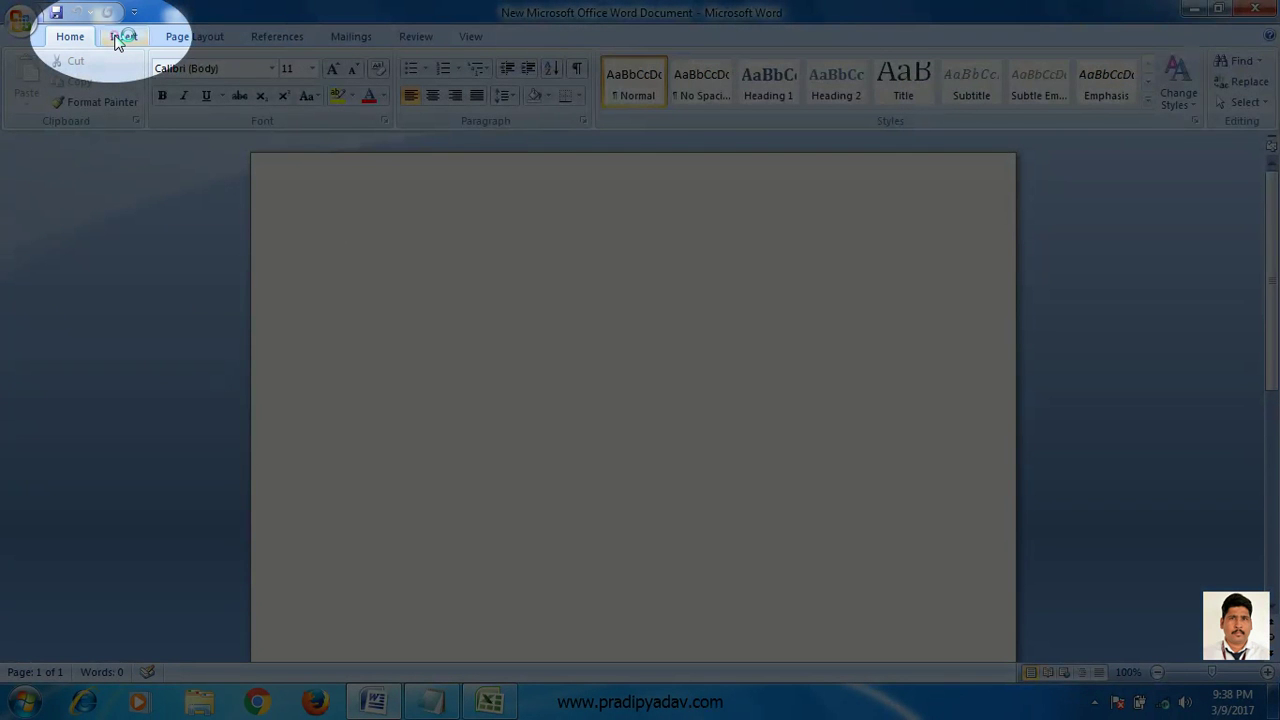
left_click(120, 37)
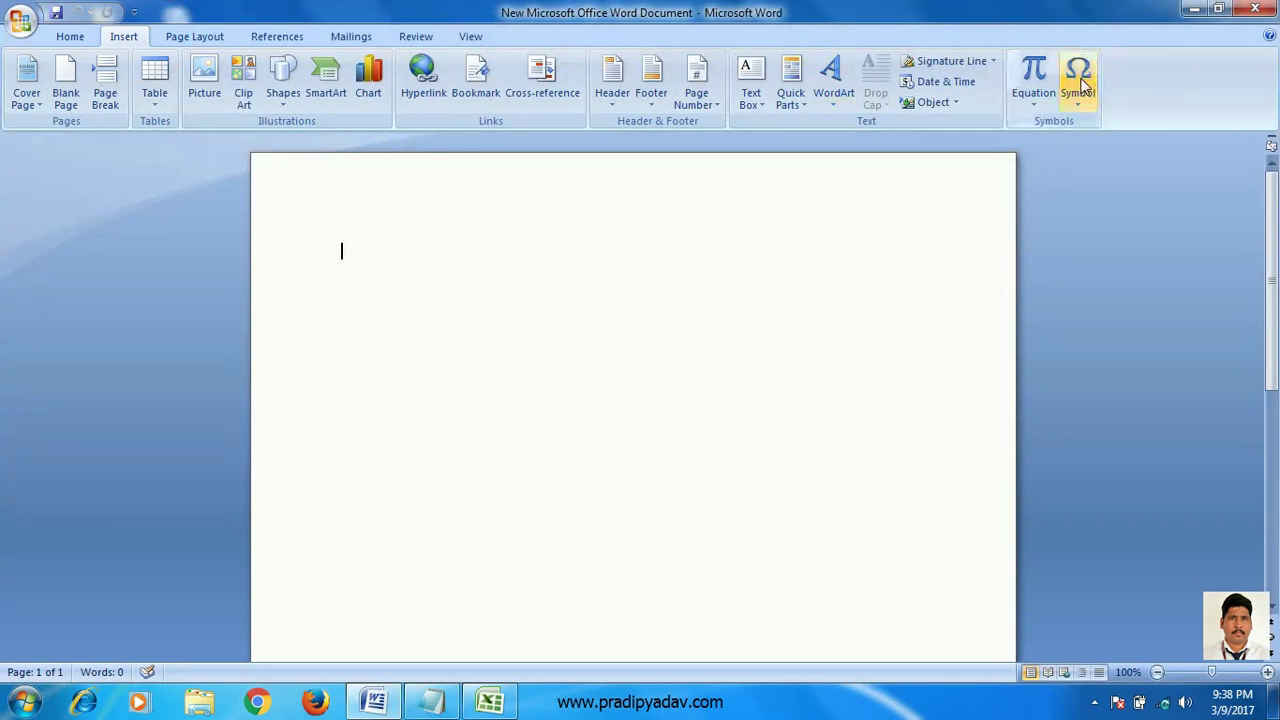
Step: Open Word's Symbol dialog through Symbol > More Symbols and drop down its font list
left_click(1083, 86)
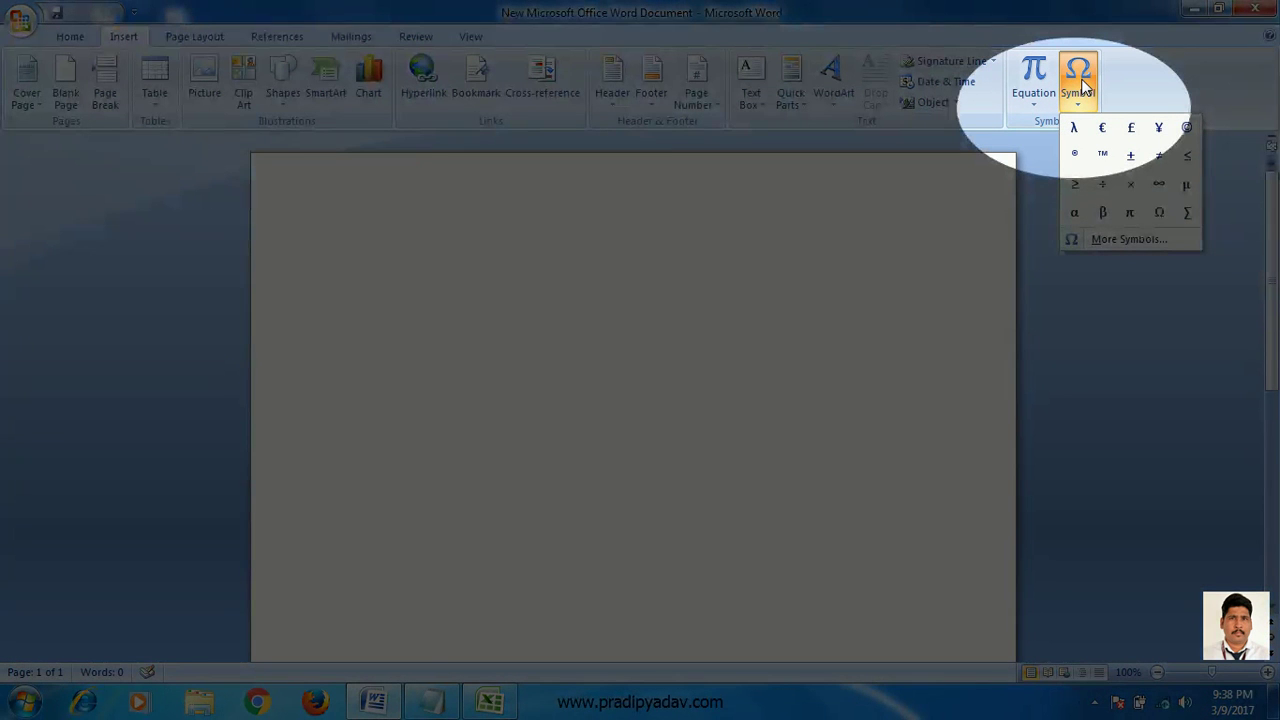
left_click(1124, 241)
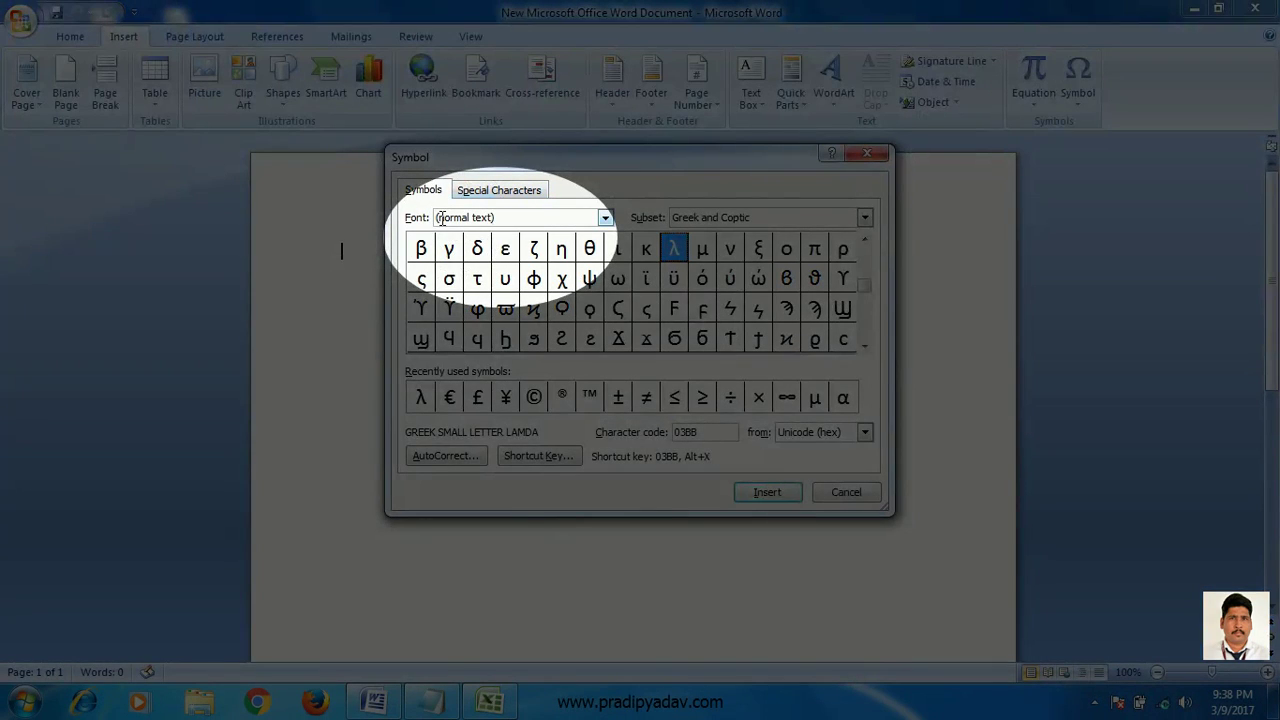
left_click(607, 219)
Step: Select Wingdings as the font in Word's Symbol dialog
left_click(609, 256)
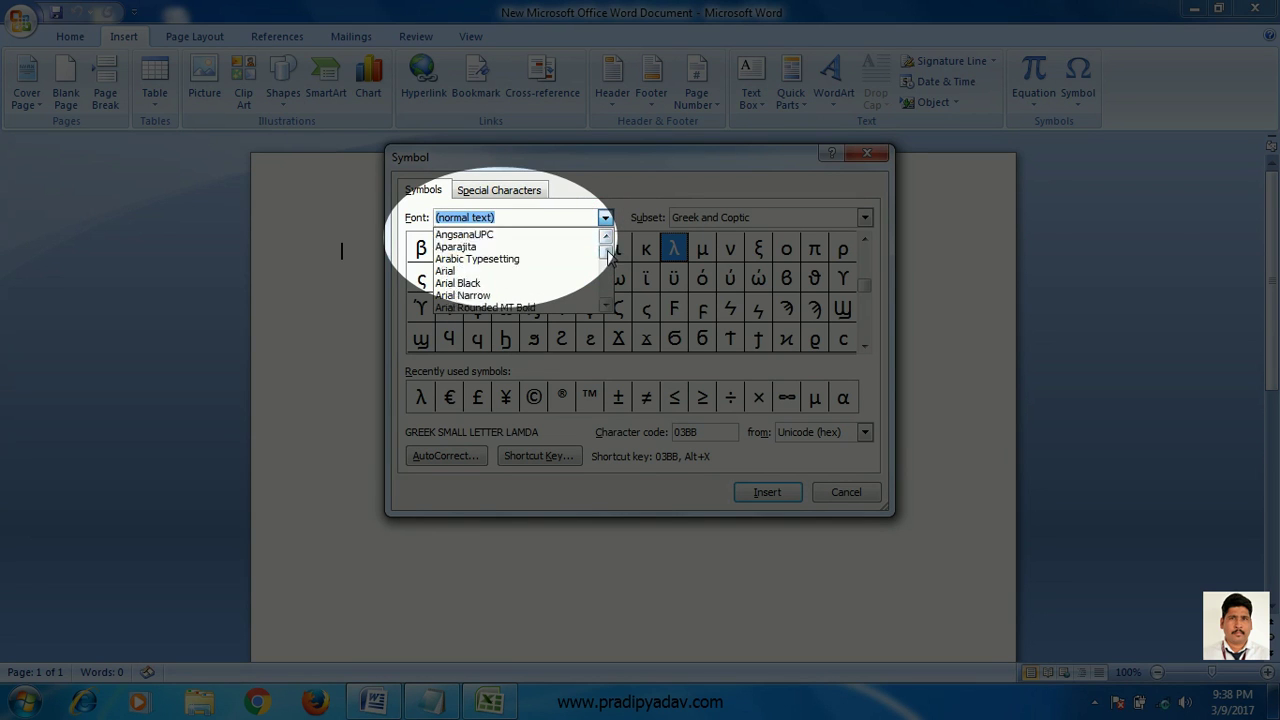
left_click_drag(608, 256, 607, 290)
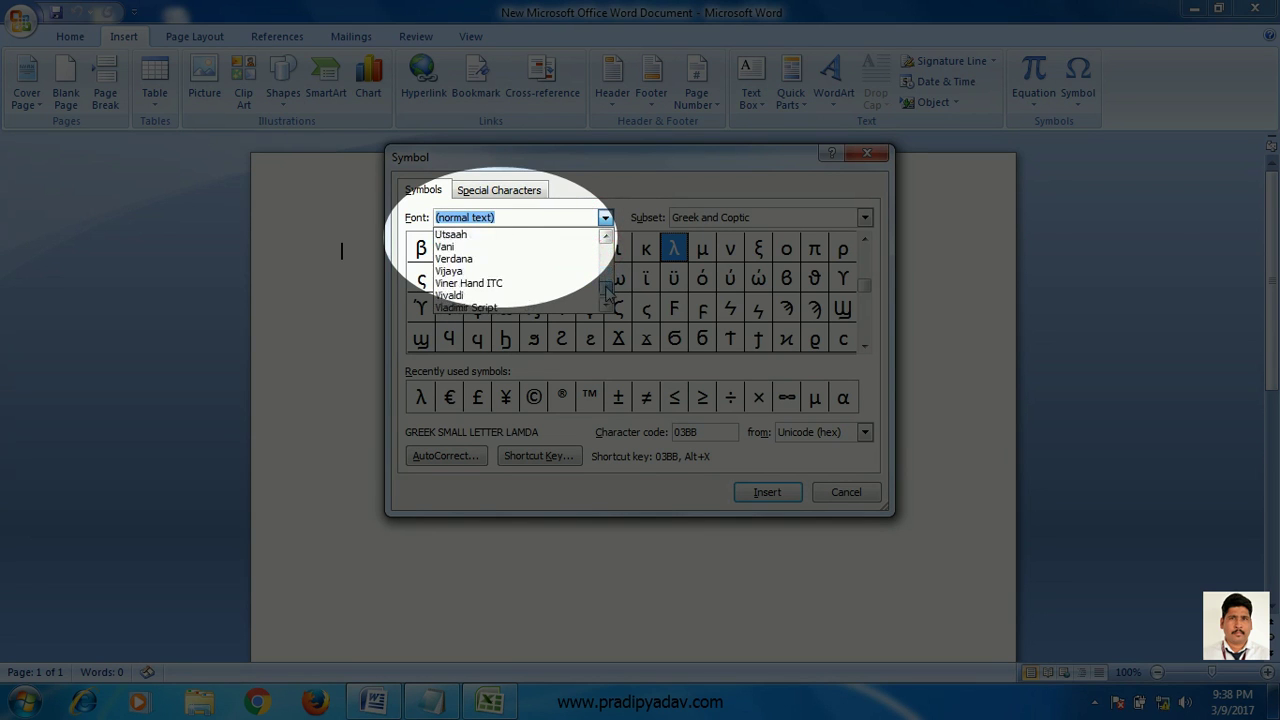
scroll(607, 290, "down", 2)
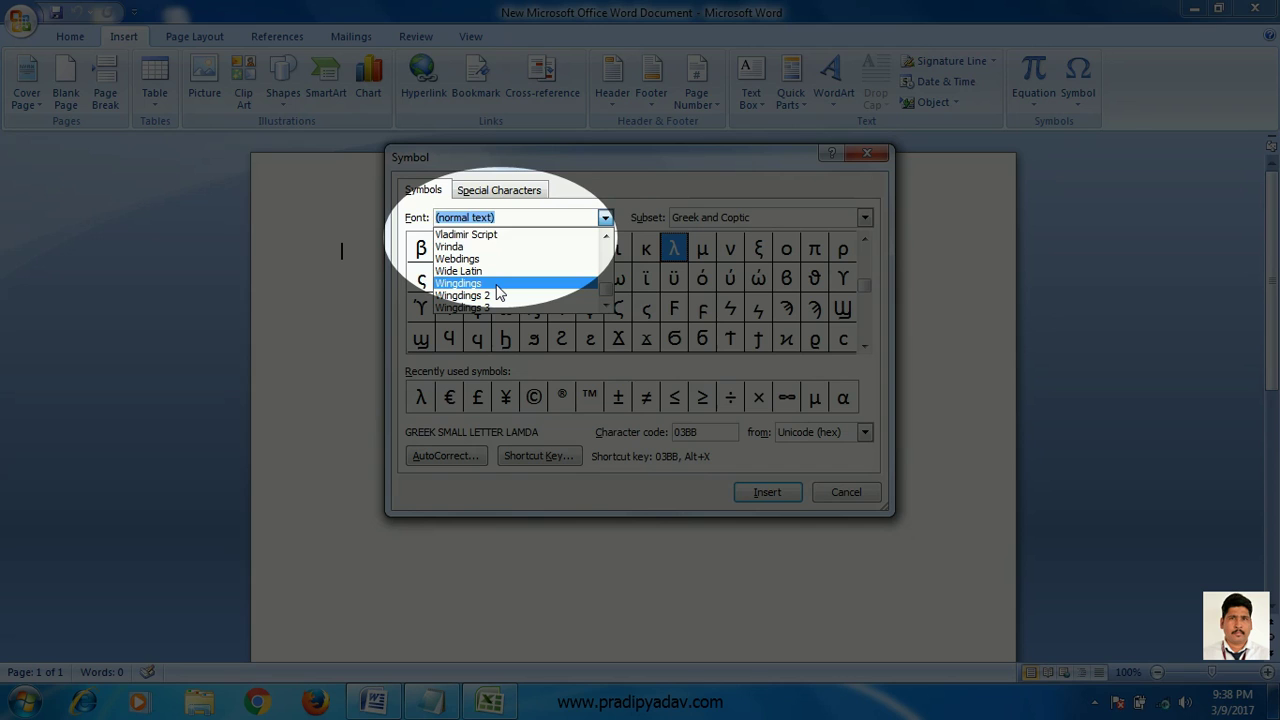
left_click(496, 284)
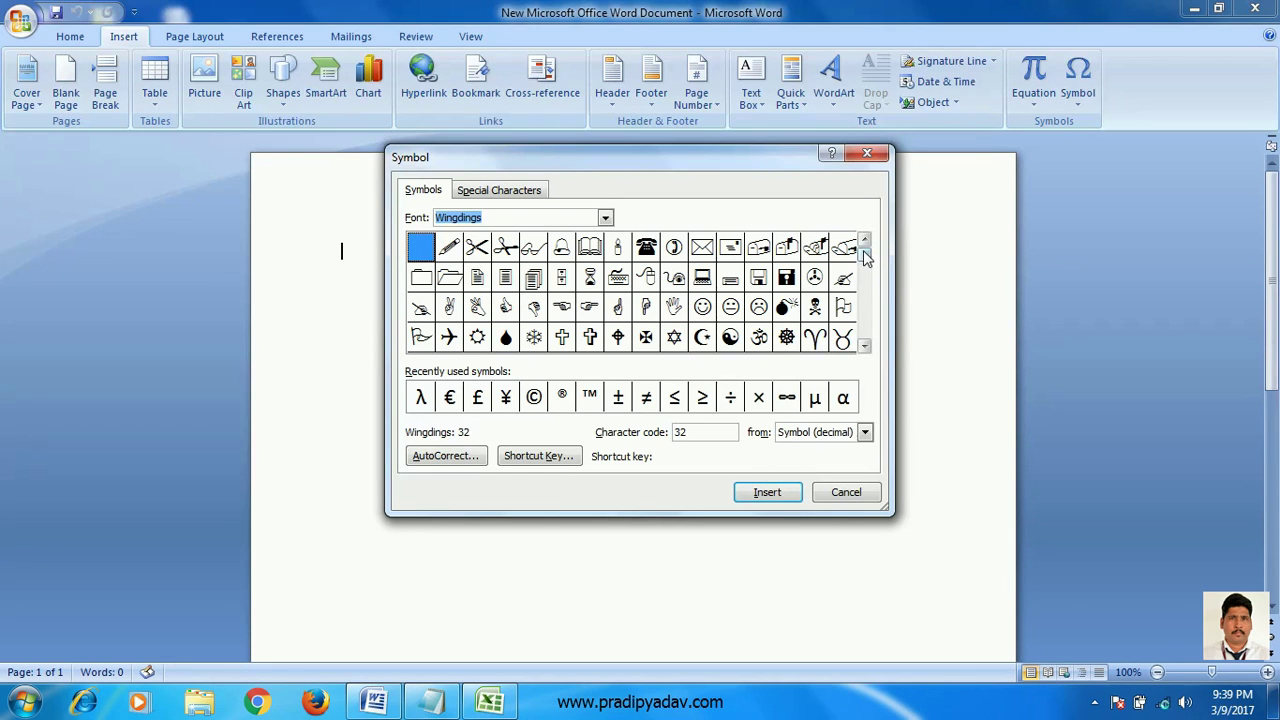
Step: Insert the Wingdings checkmark (code 252) into the Word document and confirm it appears on the page
left_click_drag(865, 258, 869, 340)
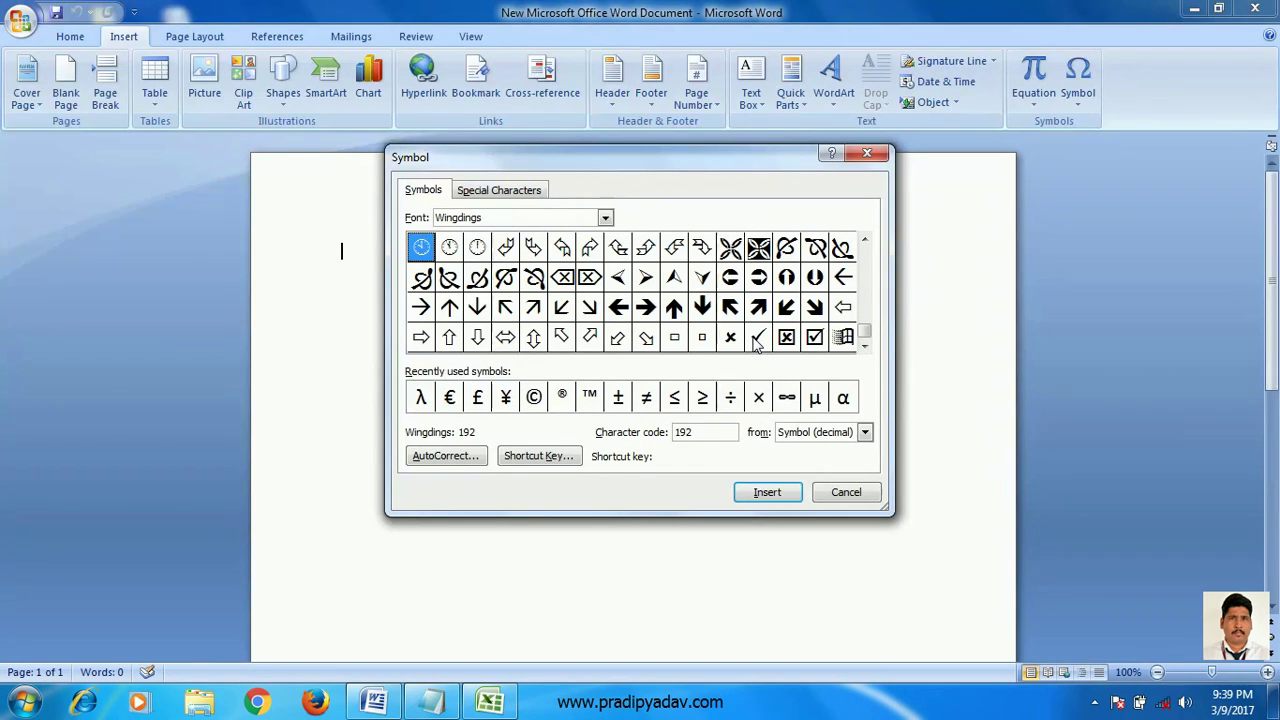
double_click(757, 341)
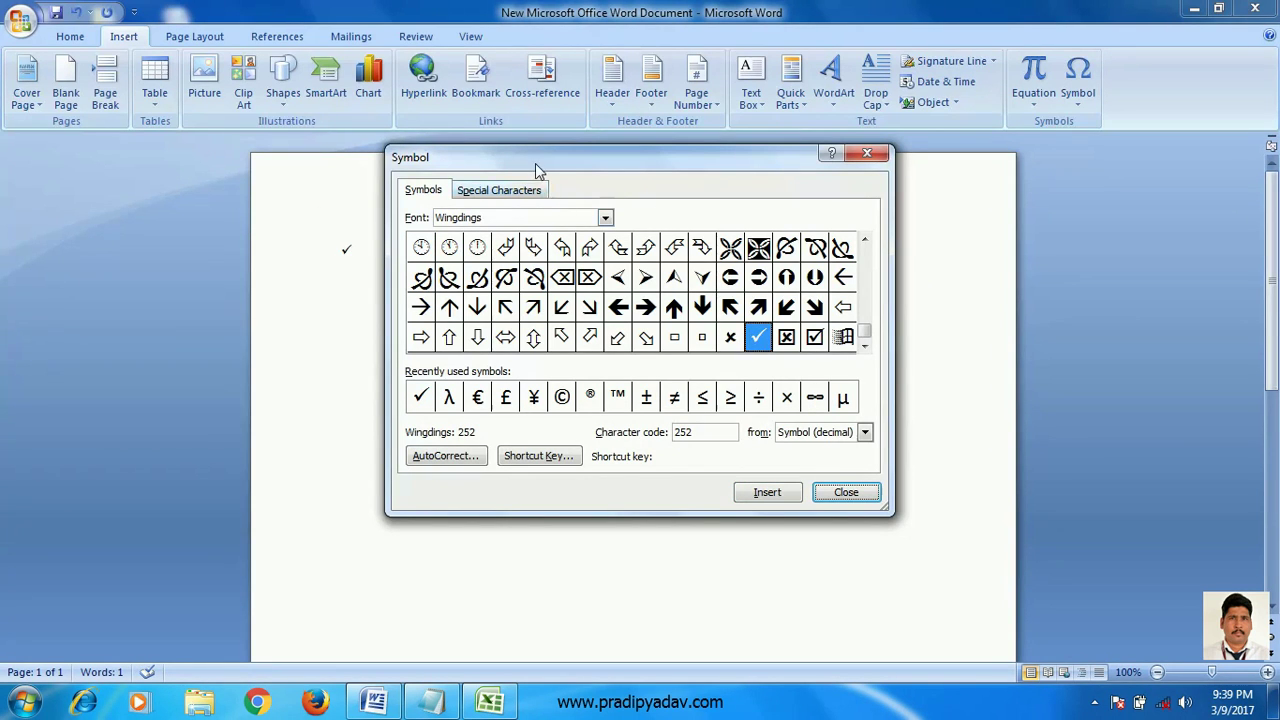
left_click_drag(535, 157, 602, 341)
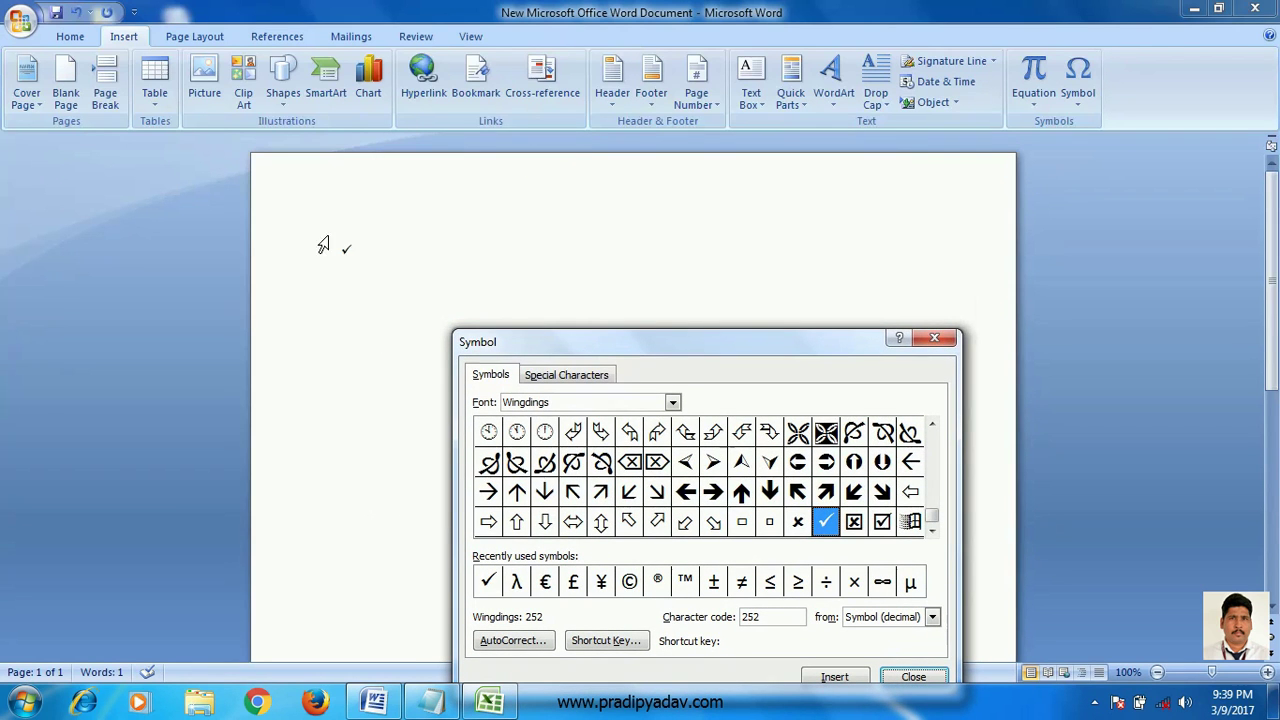
left_click(340, 247)
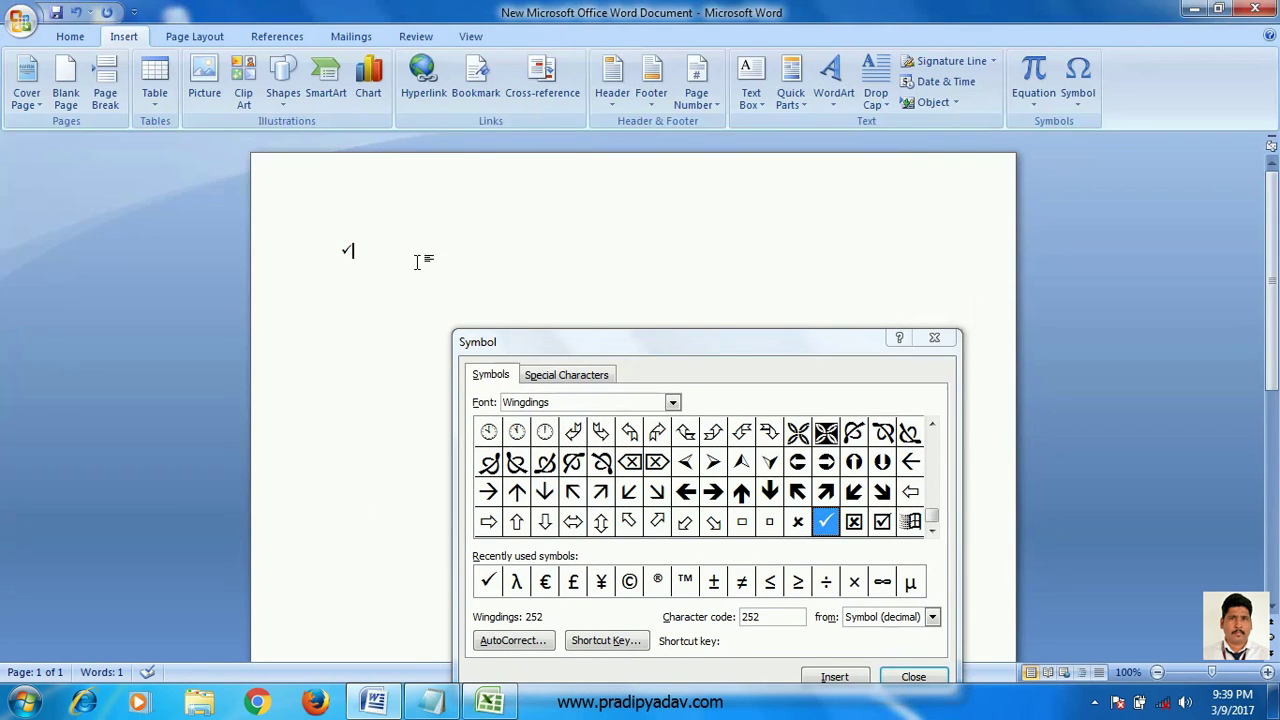
left_click_drag(567, 341, 587, 237)
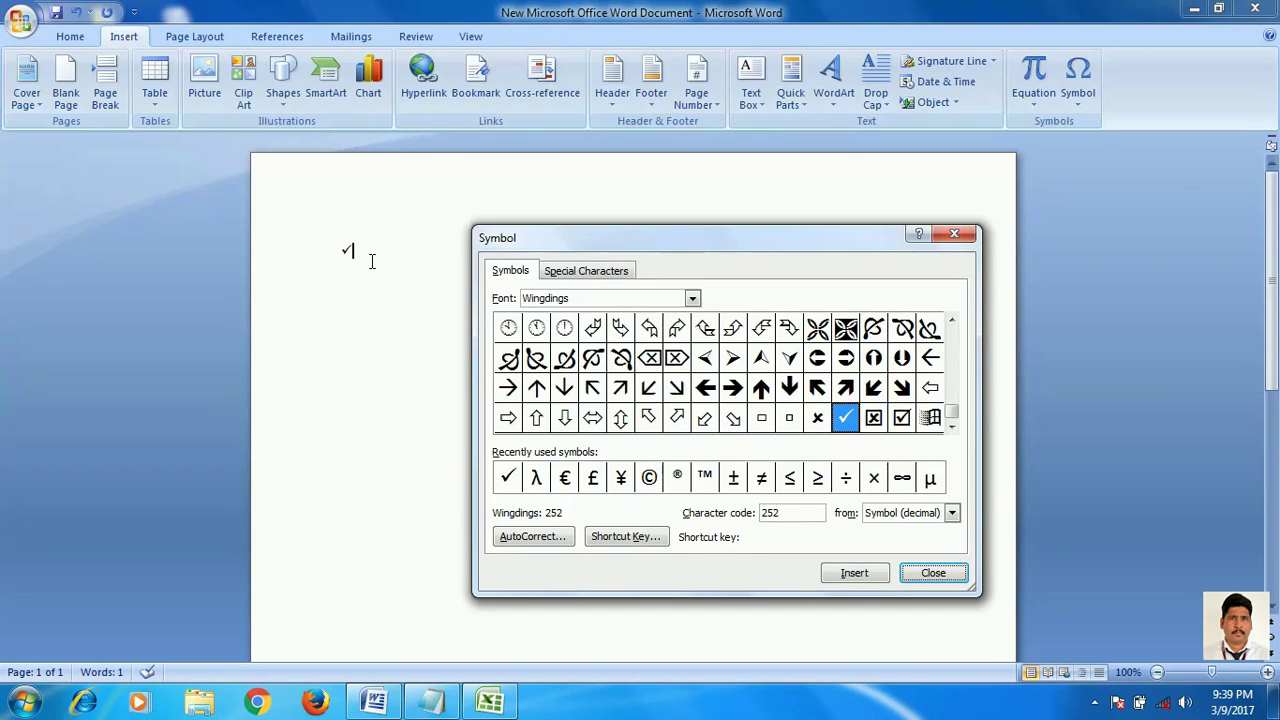
Step: Switch to Excel, select cell E5, and open the Symbol dialog from the Insert ribbon
left_click(492, 703)
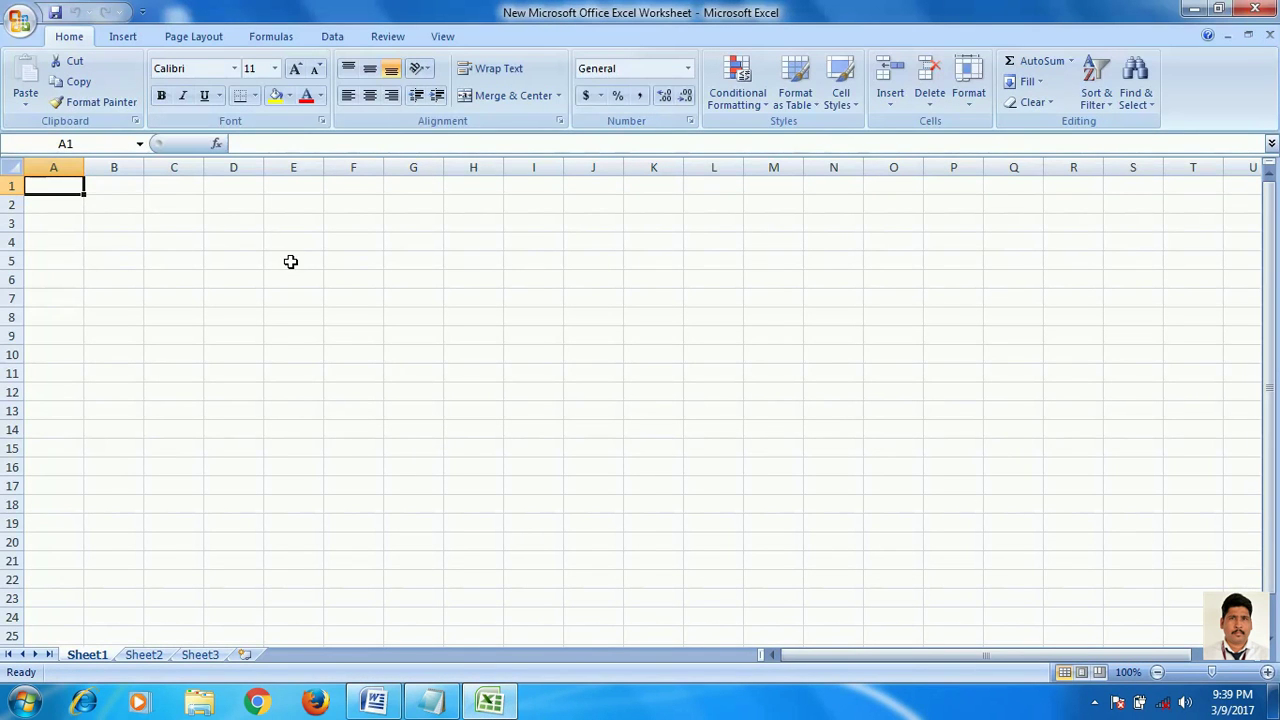
left_click(290, 261)
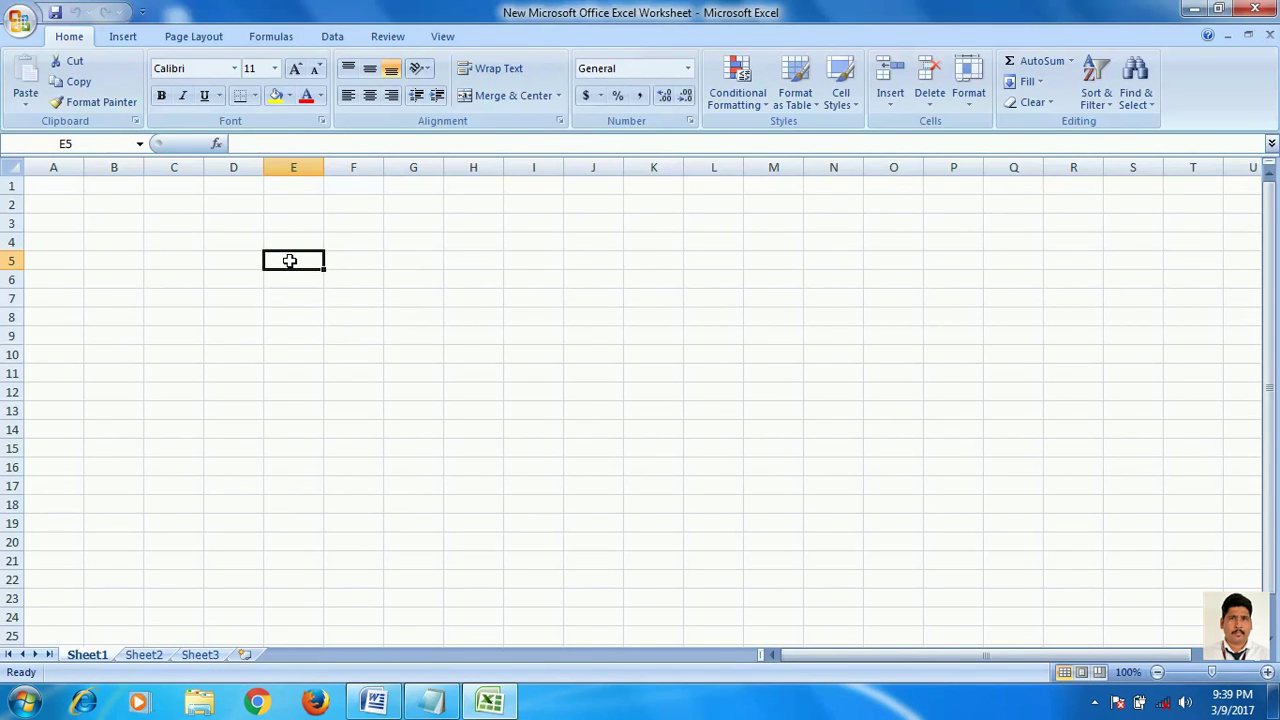
left_click(122, 37)
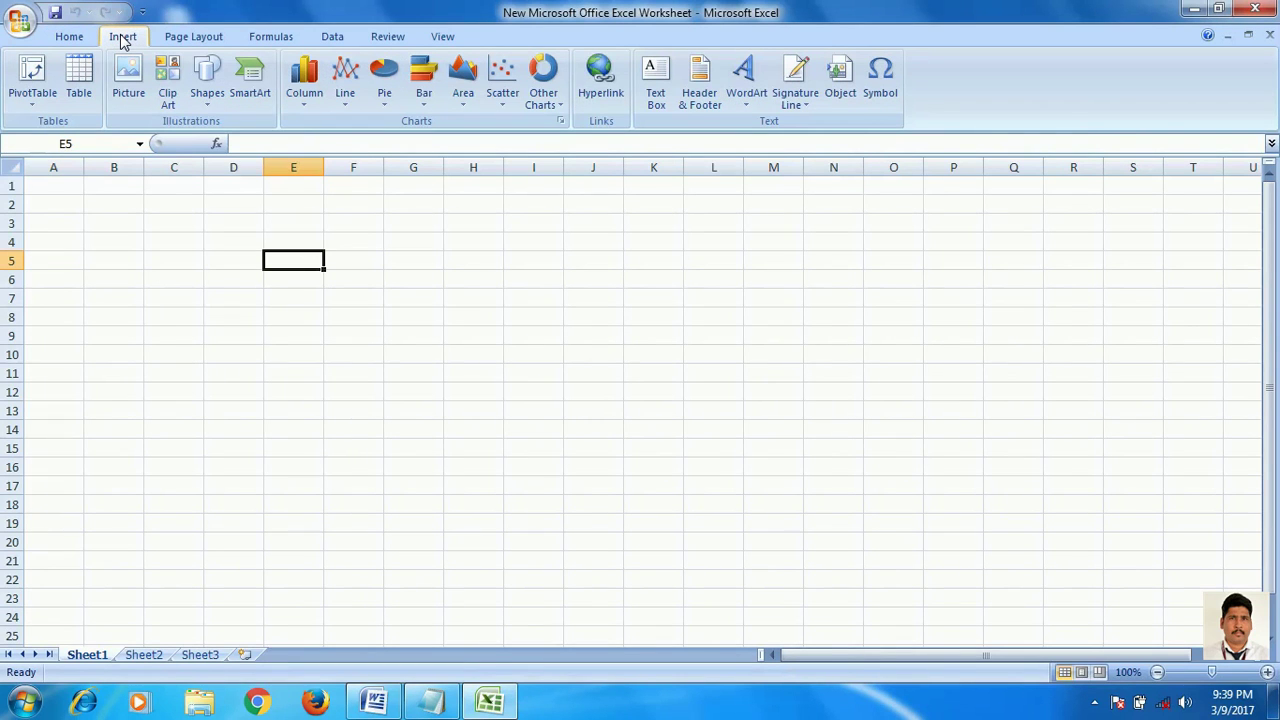
left_click(880, 82)
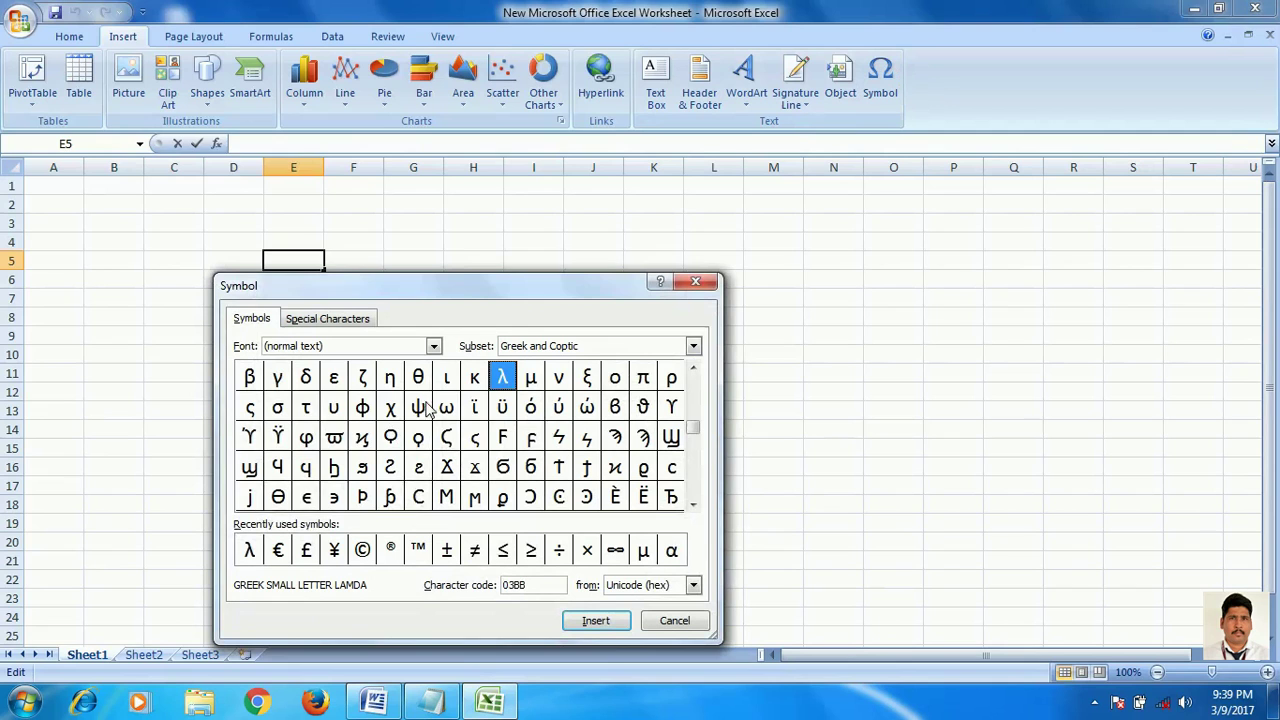
Step: Choose the Wingdings font and insert its checkmark into cell E5
left_click(434, 347)
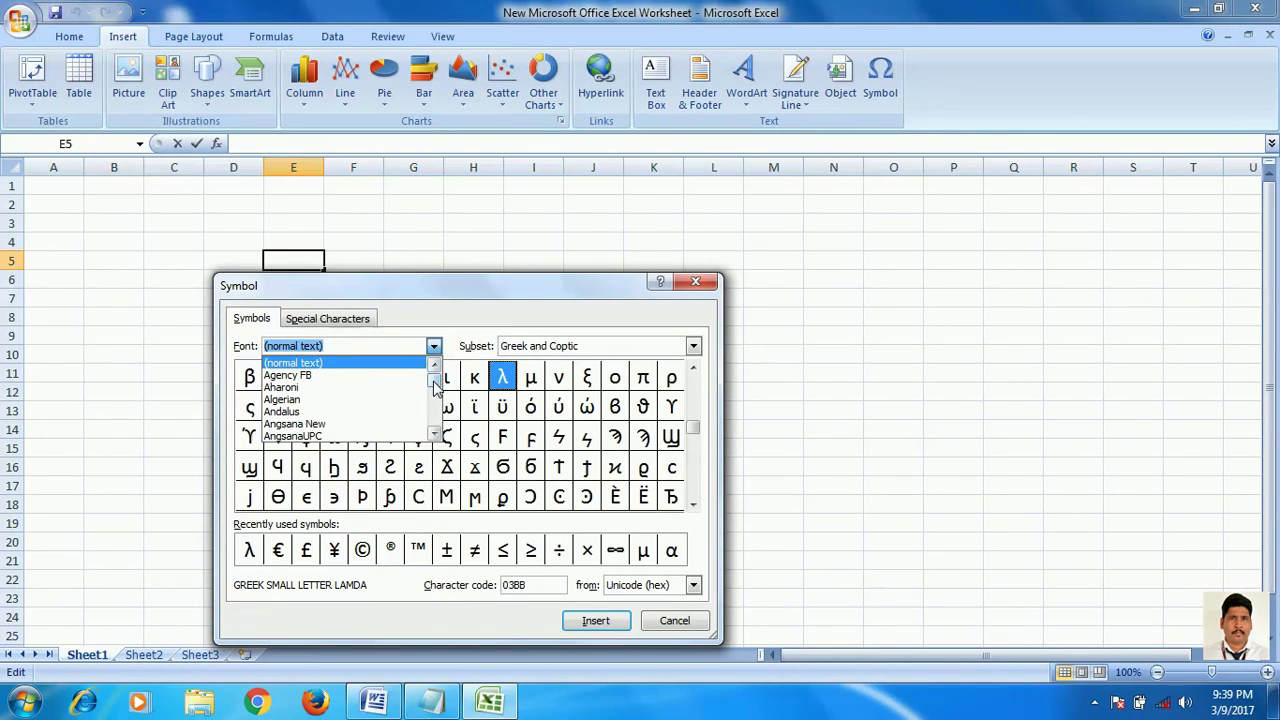
left_click_drag(434, 380, 437, 424)
left_click(350, 411)
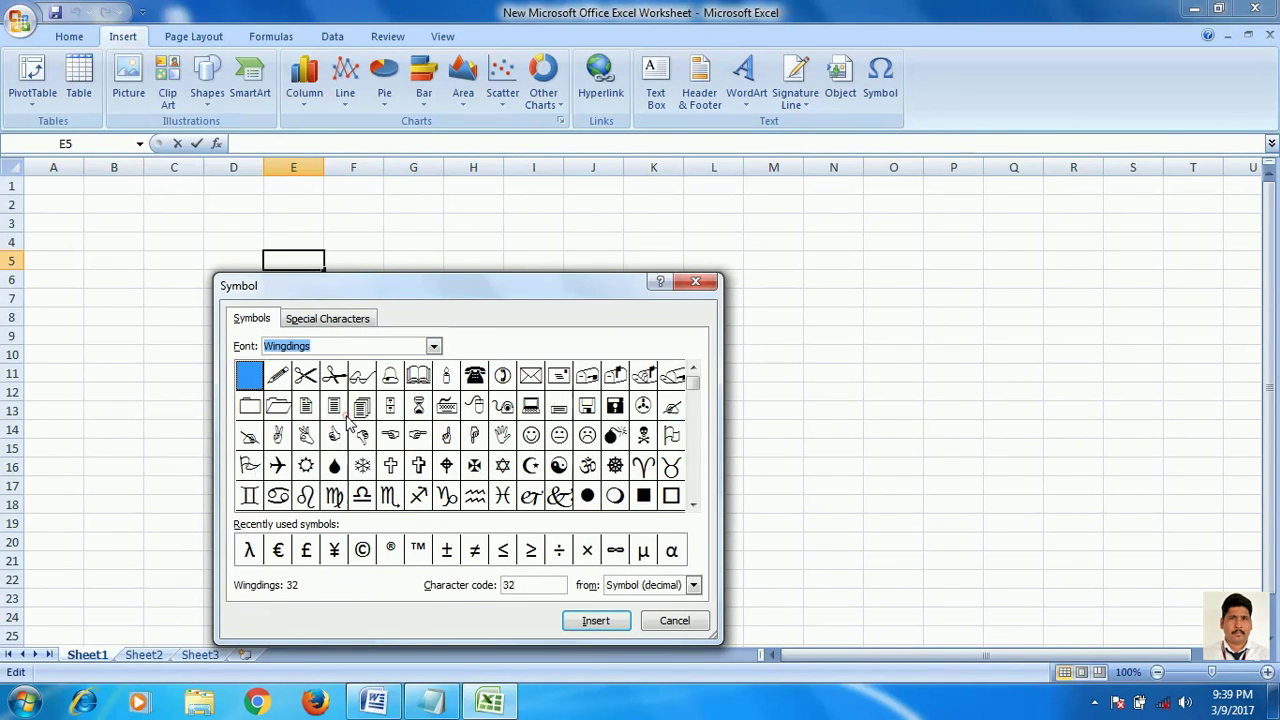
left_click_drag(696, 389, 691, 491)
double_click(586, 495)
left_click_drag(473, 288, 743, 318)
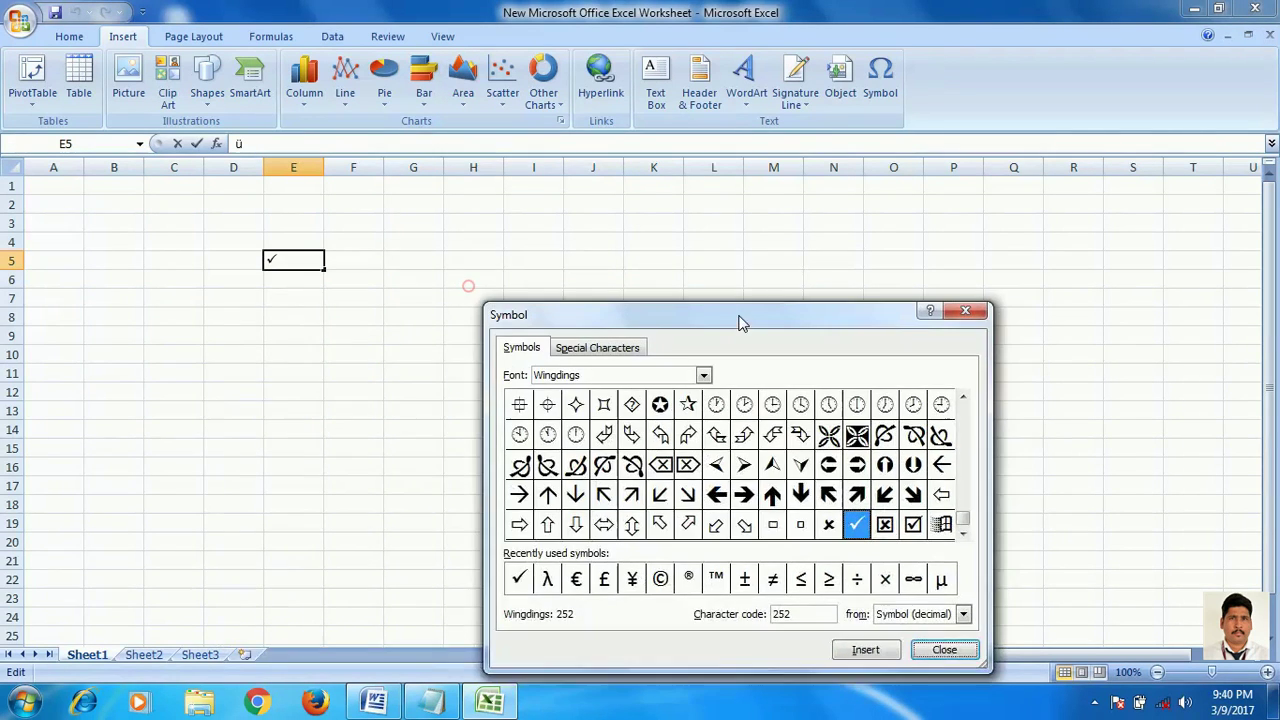